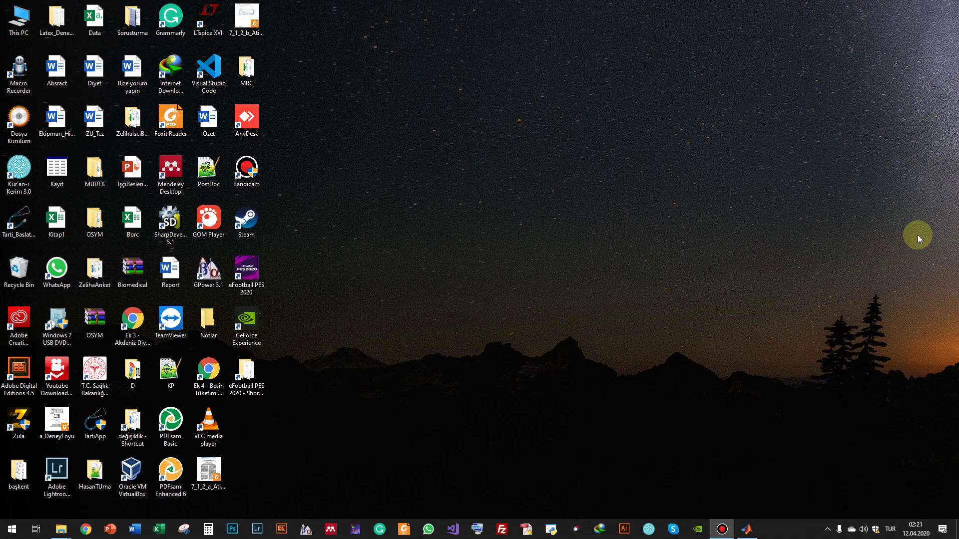
Launch TeXstudio, close Denklem.tex, and create an untitled document from the Article template.
click(355, 529)
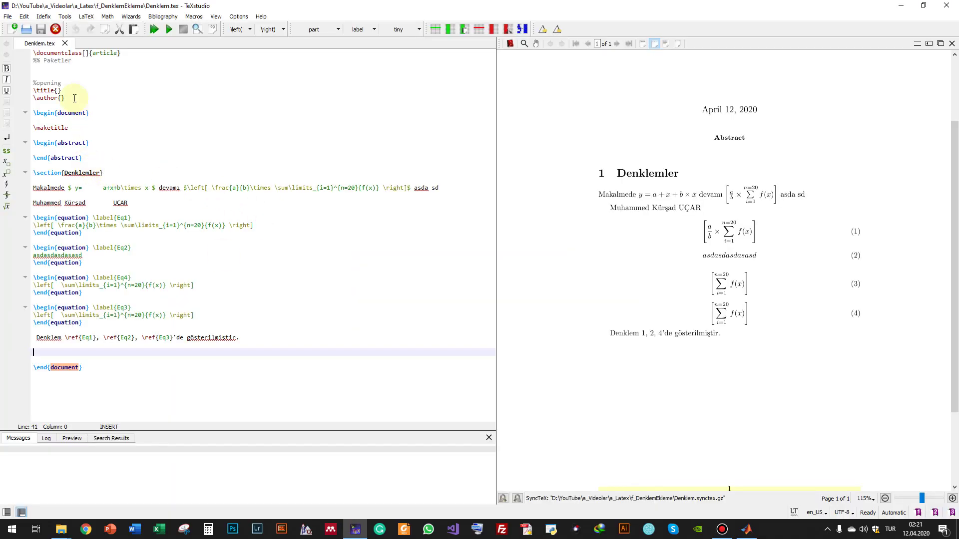
click(65, 43)
click(9, 17)
click(54, 38)
click(317, 160)
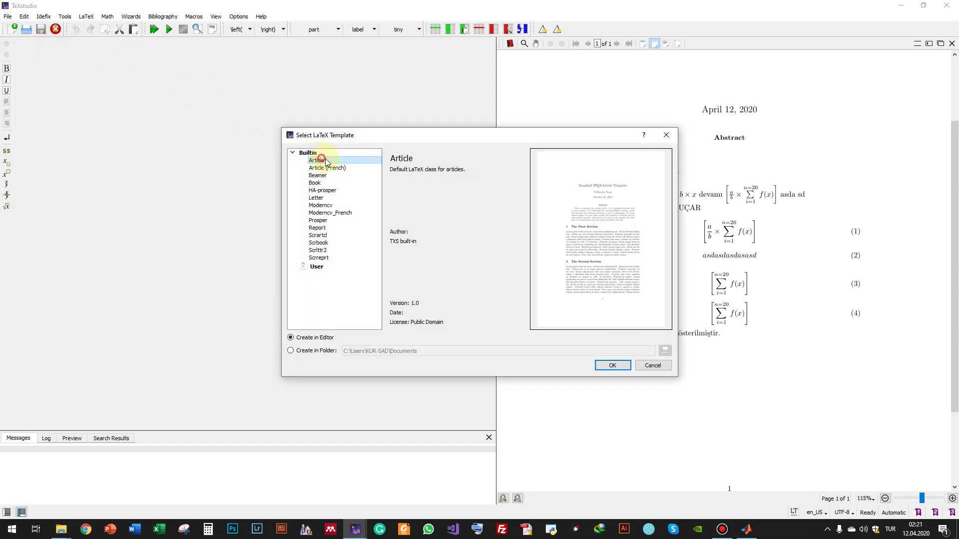
click(615, 365)
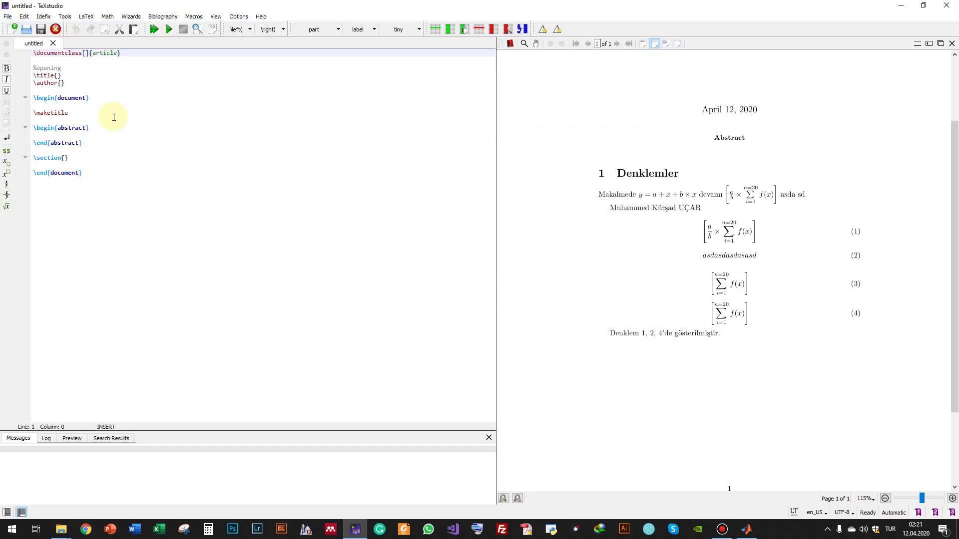
ctrl+scroll(154, 139, up, 2)
ctrl+scroll(150, 141, up, 1)
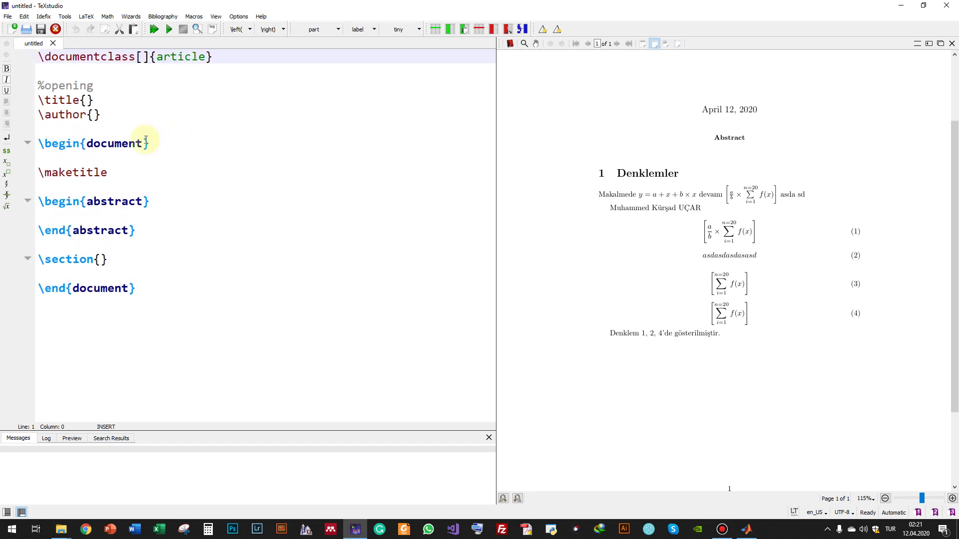
ctrl+scroll(140, 143, up, 1)
Save the document as Tablo.tex in a_Latex > g_TabloOlusturma.
click(39, 30)
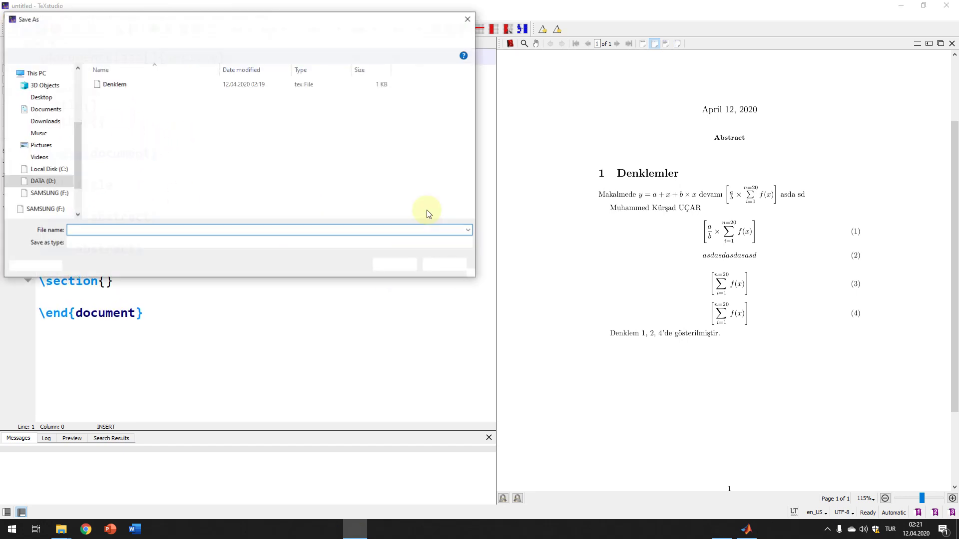
click(232, 40)
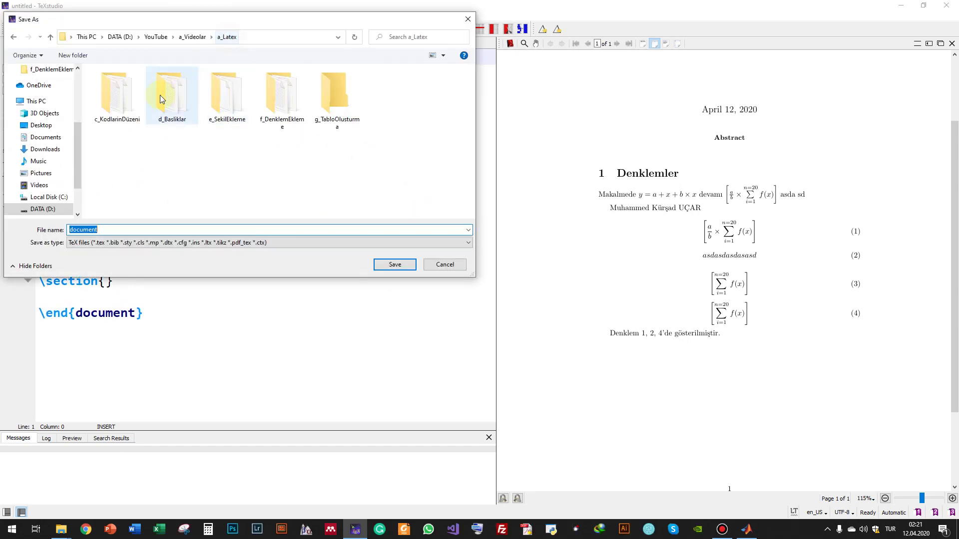
double_click(335, 118)
double_click(319, 229)
text(Tablo)
key(Return)
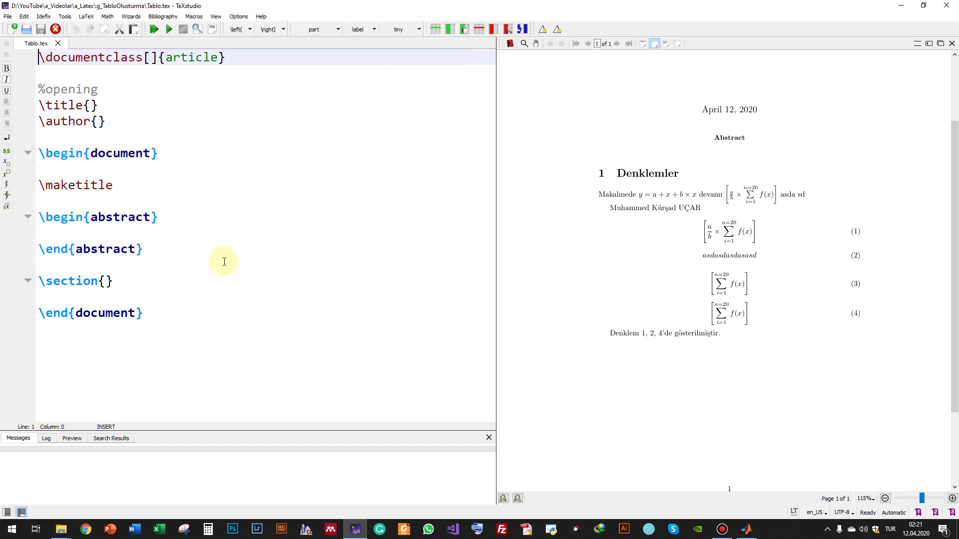
Put the cursor on the empty line after the abstract and switch to the web browser.
click(224, 262)
key(super+e)
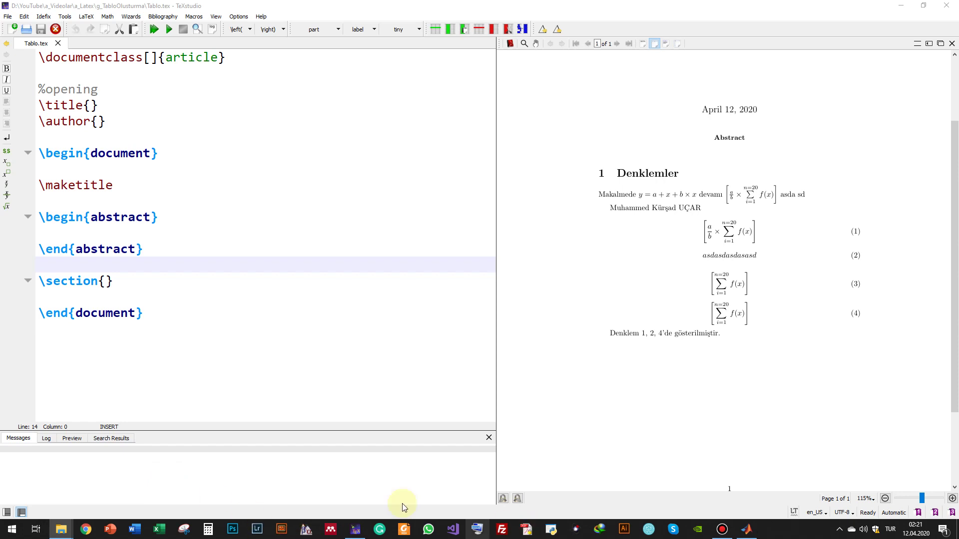
click(86, 529)
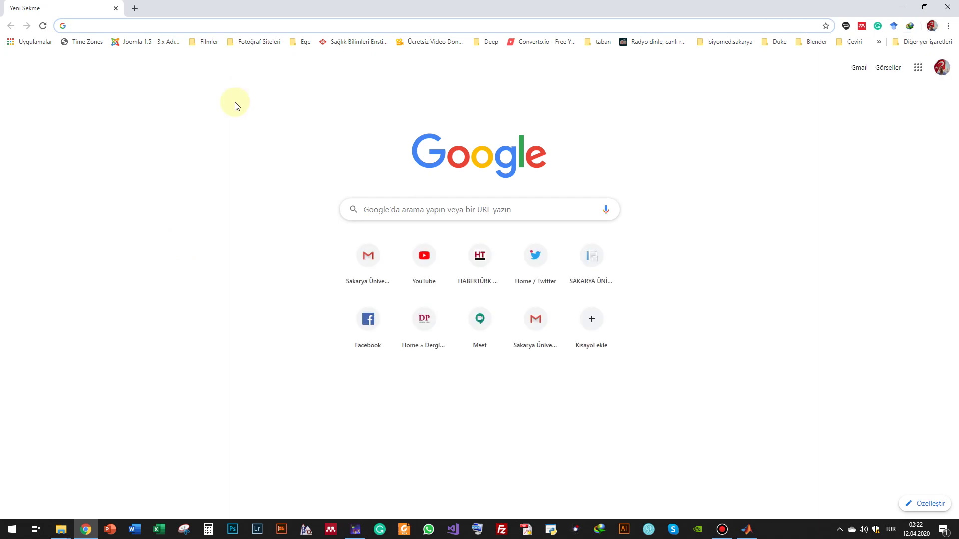
Search Google for 'Excel2latex' and open the CTAN support/excel2latex directory page.
text(Excel2latex)
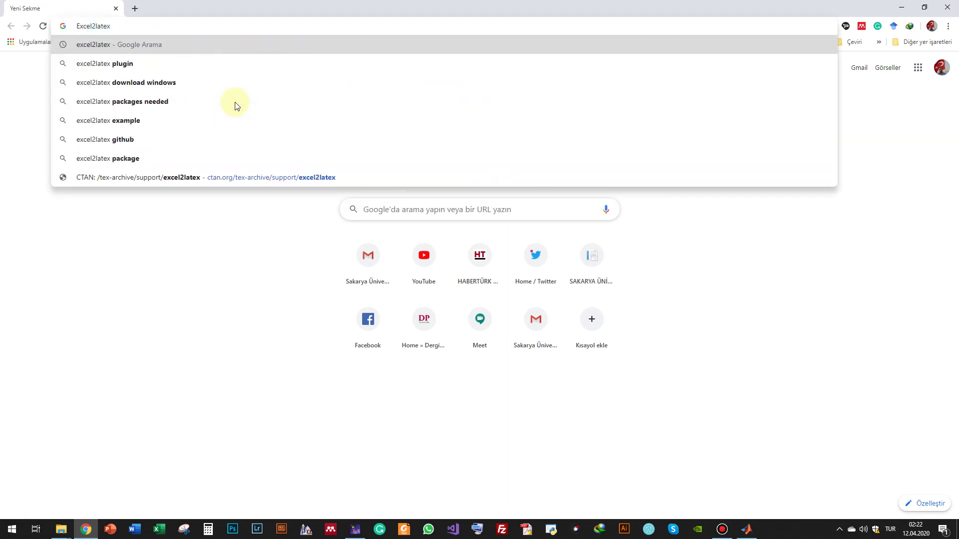
key(Return)
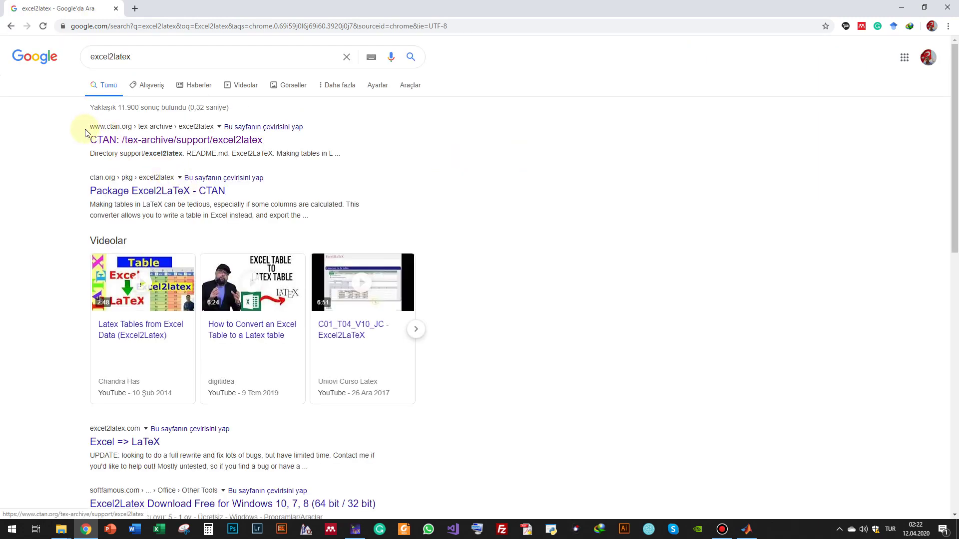
click(128, 142)
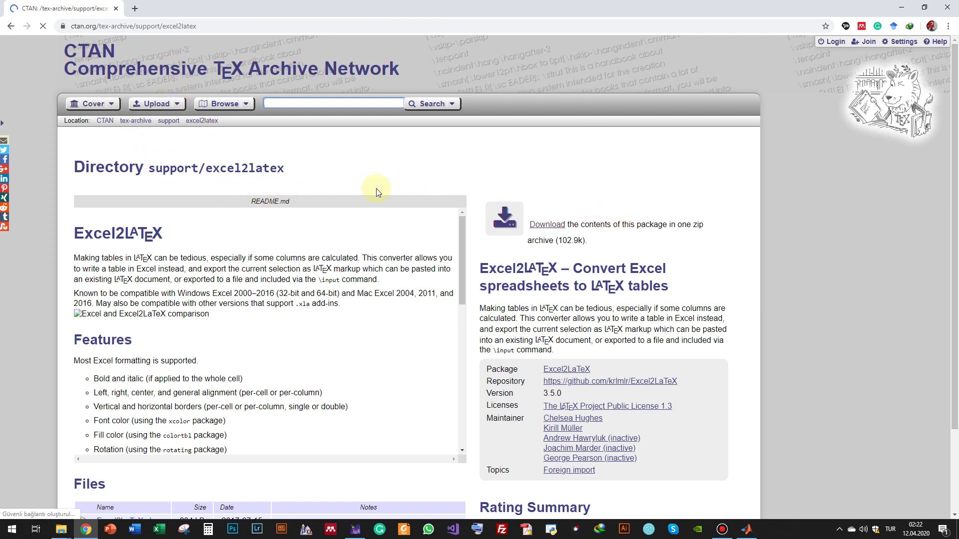
Download excel2latex.zip from CTAN, show it in Downloads, and extract it into an excel2latex folder.
click(547, 224)
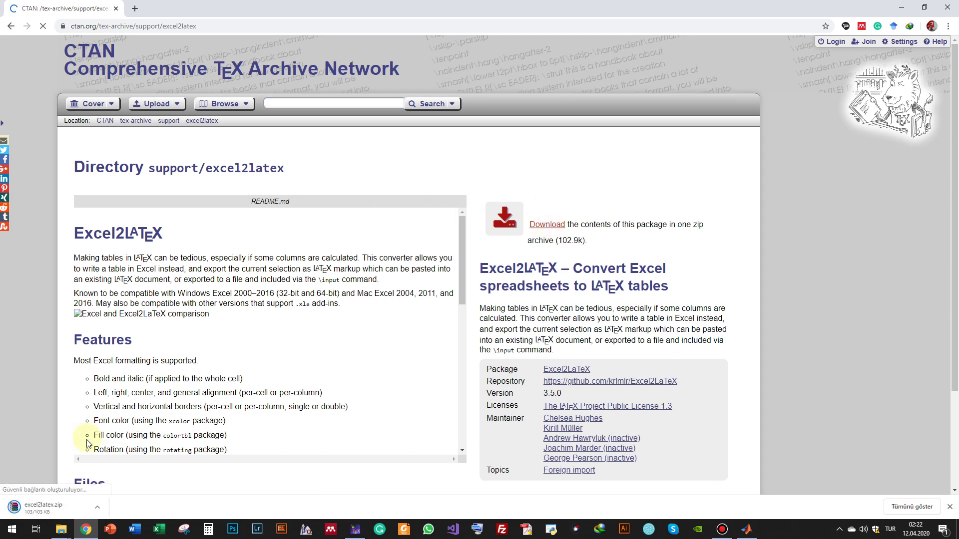
click(103, 507)
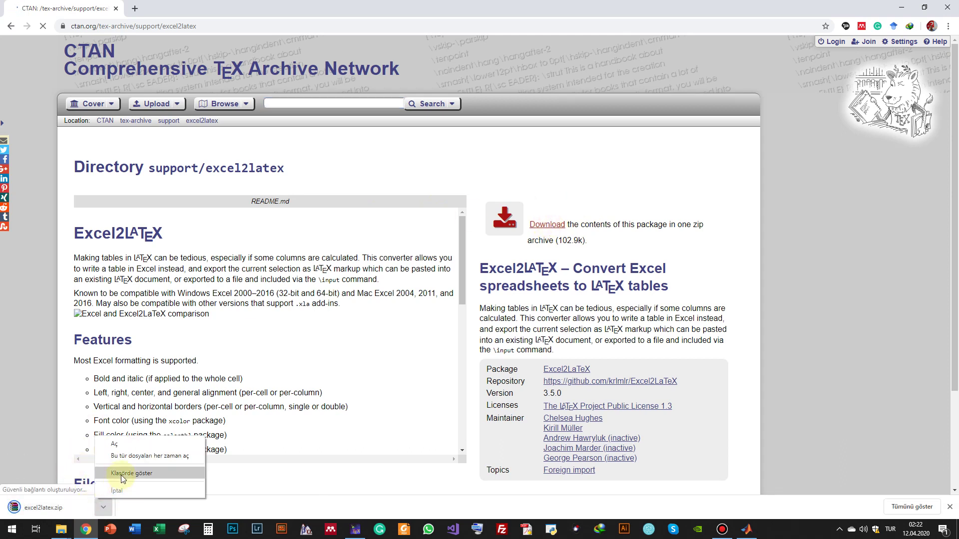
click(121, 475)
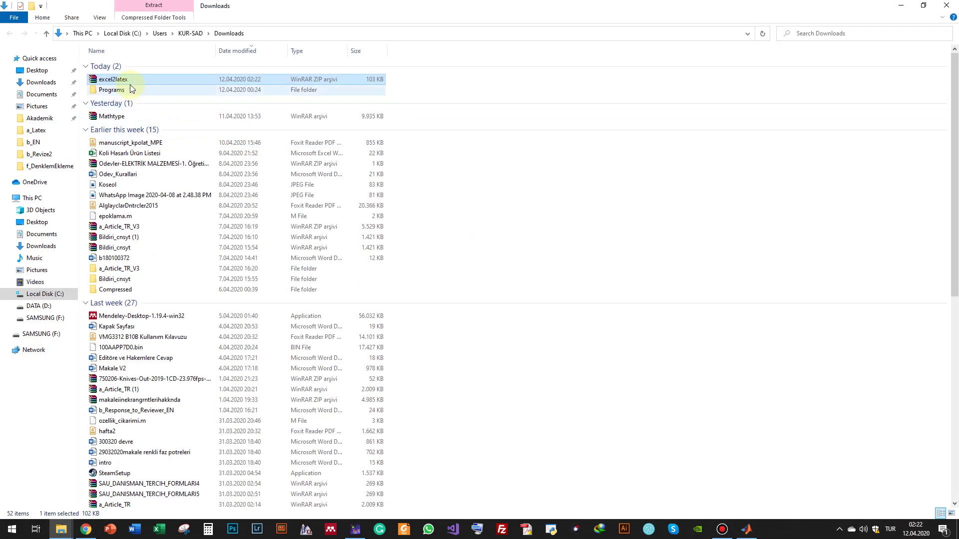
drag(122, 80, 508, 153)
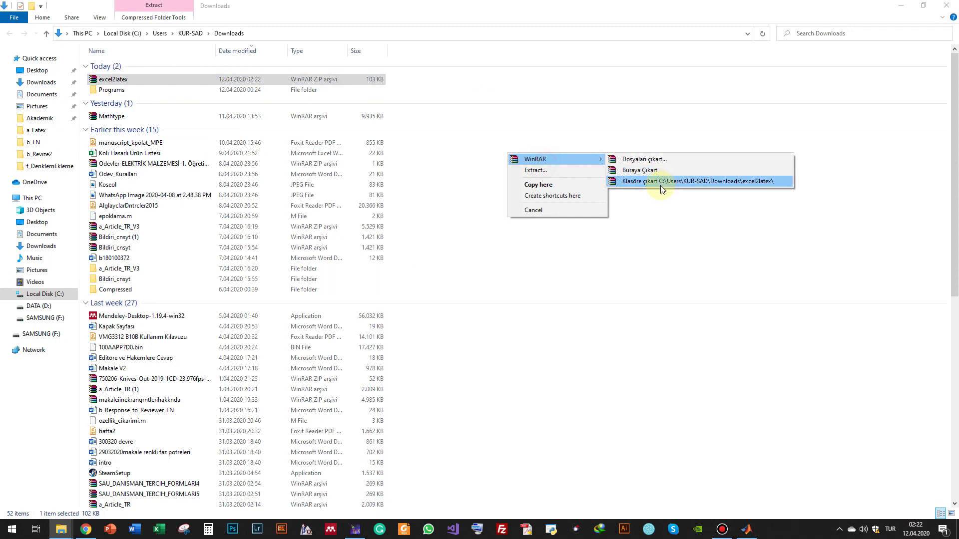
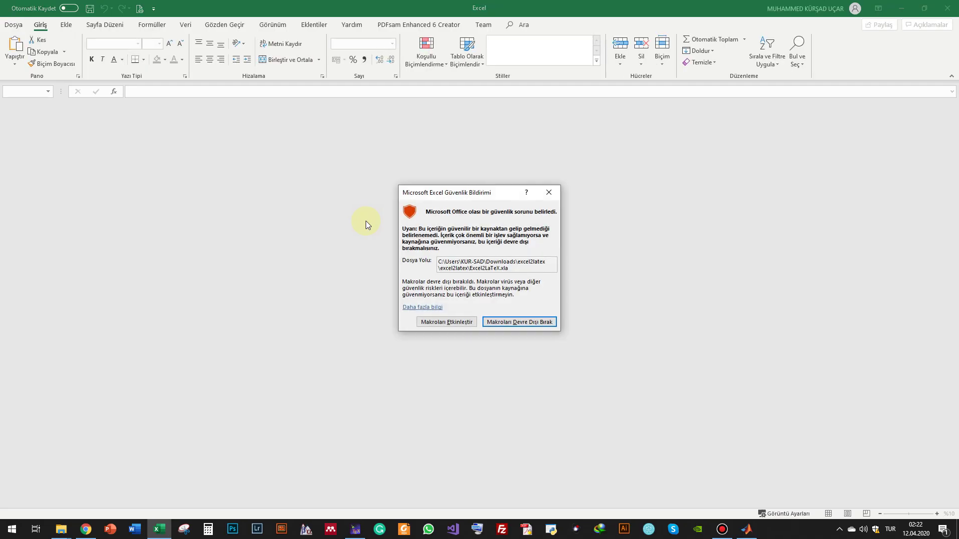
Enable the Excel2LaTeX macros, check its commands on the Add-ins tab, and close Excel.
click(456, 322)
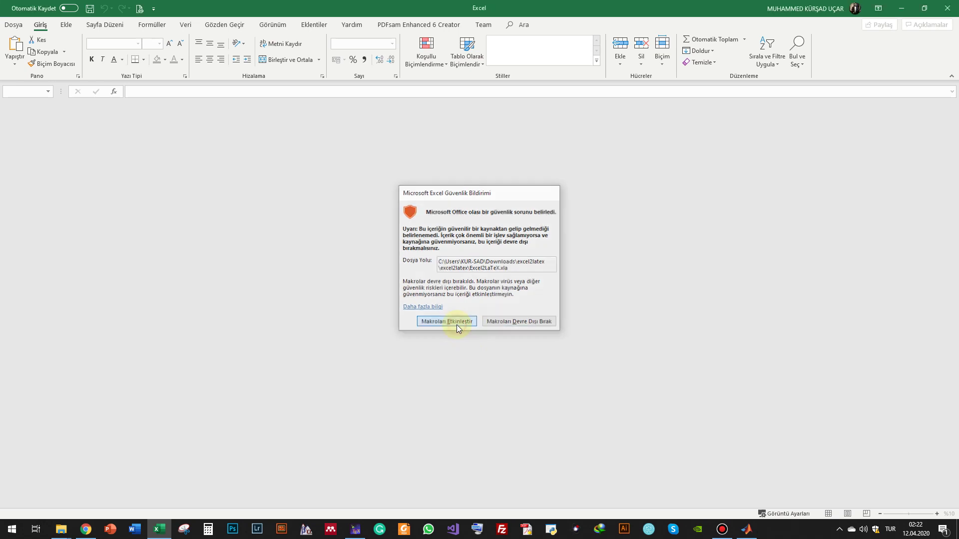
click(309, 24)
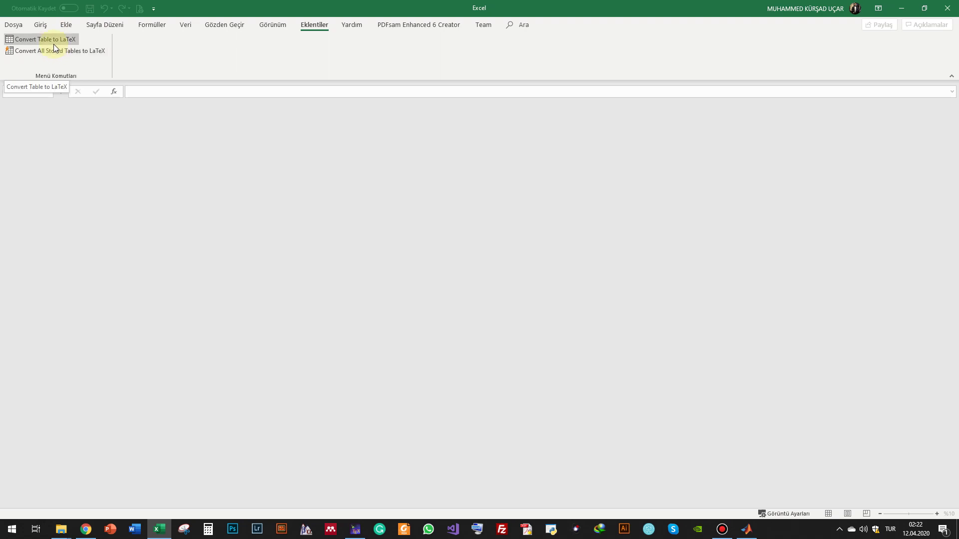
click(946, 9)
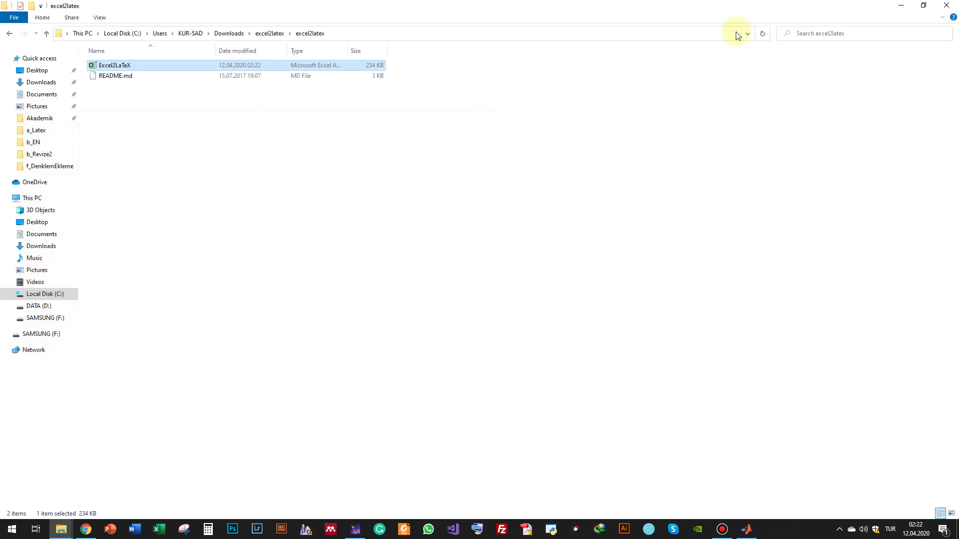
Close the excel2latex folder and CTAN page, returning to the empty section line in Tablo.tex.
click(943, 7)
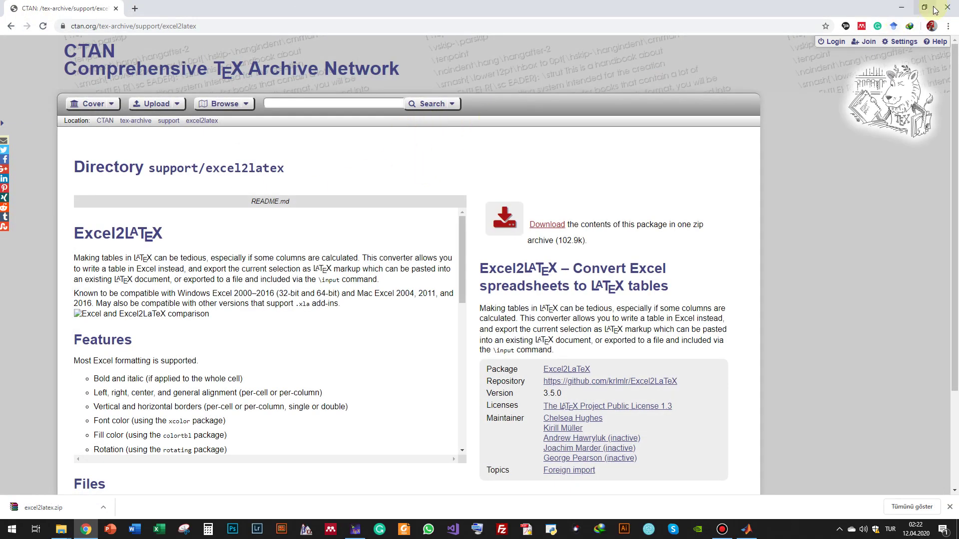
click(947, 7)
click(140, 282)
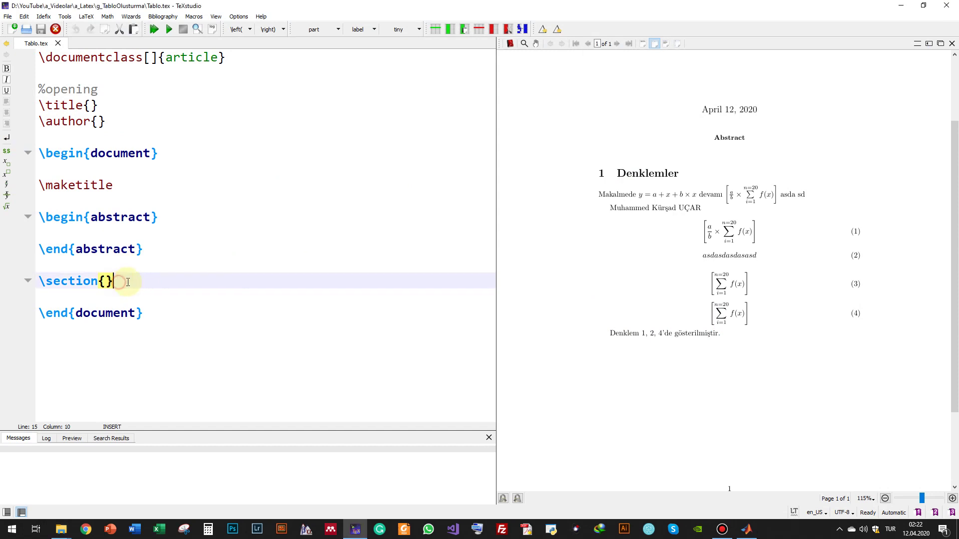
Insert a \begin{table} environment below \section{}, clear its placeholder line, and compile.
key(Return)
key(Return)
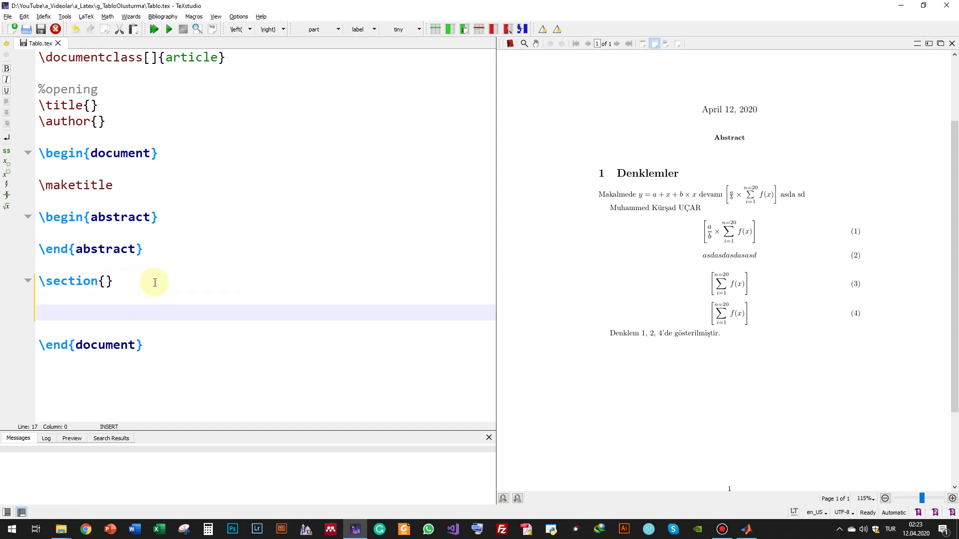
text(\begin)
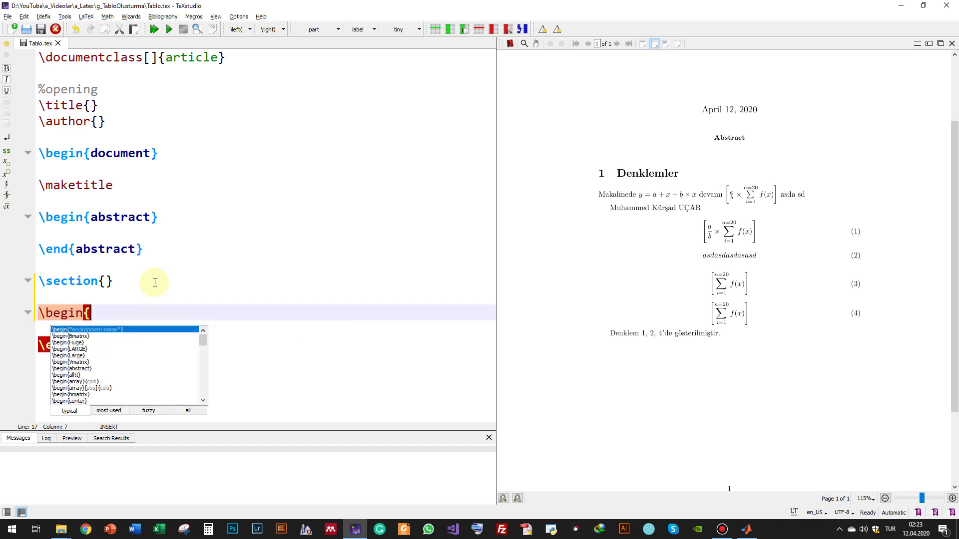
text({ta)
key(Down)
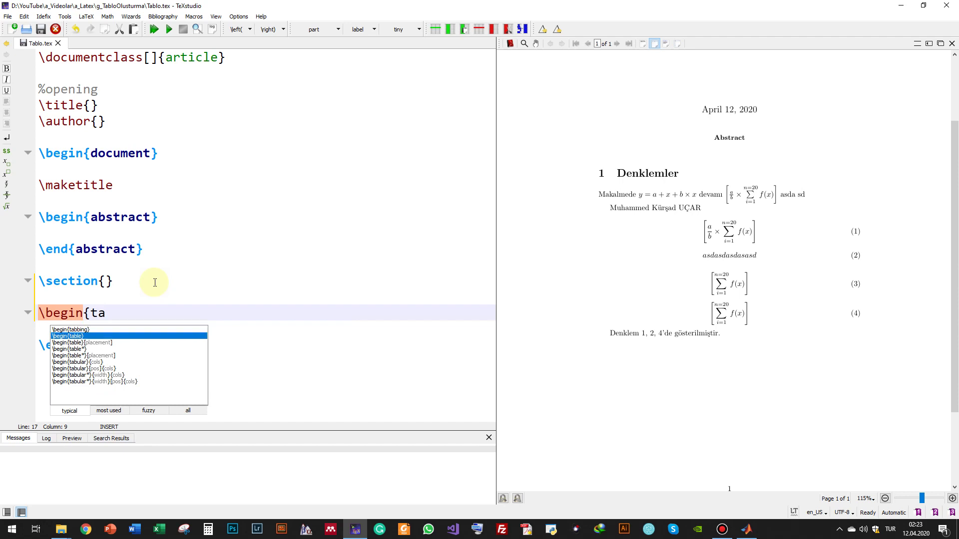
key(Return)
click(125, 331)
triple_click(125, 331)
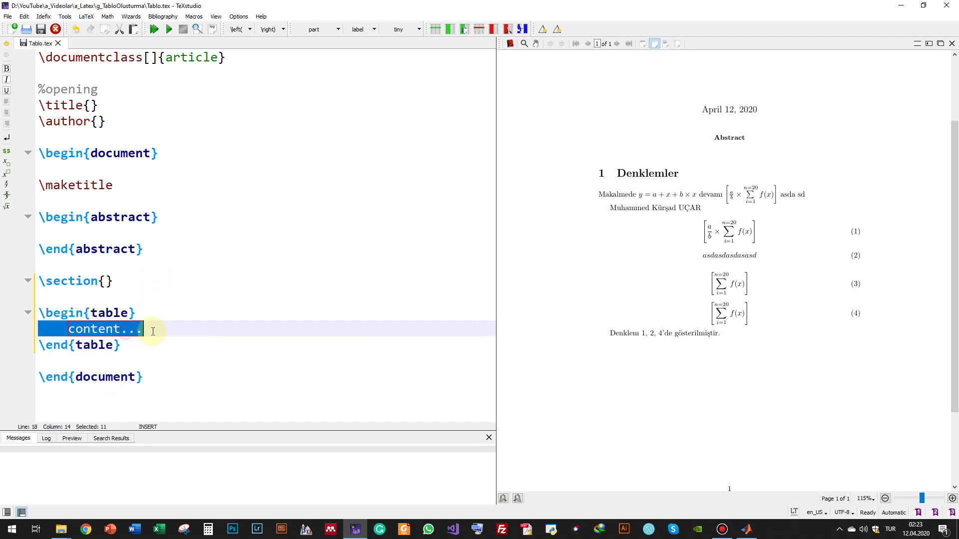
key(Return)
key(Up)
key(Return)
key(F5)
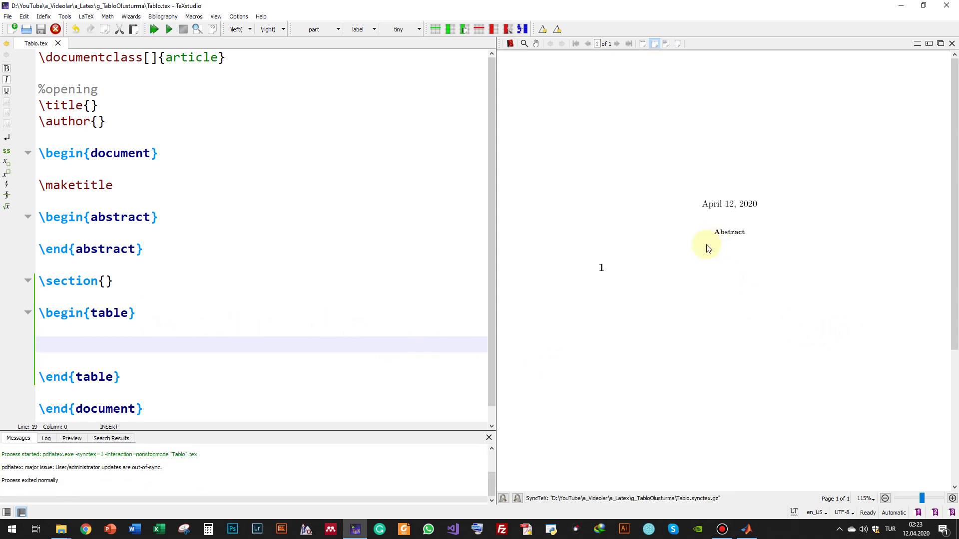
Add an indented \centering line inside the table environment.
scroll(711, 257, down, 5)
scroll(713, 269, up, 5)
click(80, 330)
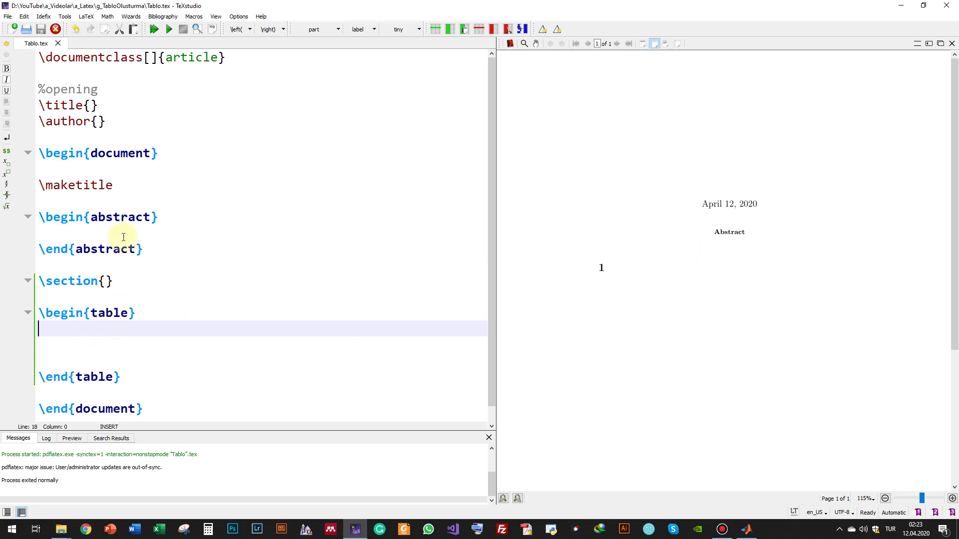
text(\)
text(cent)
key(Return)
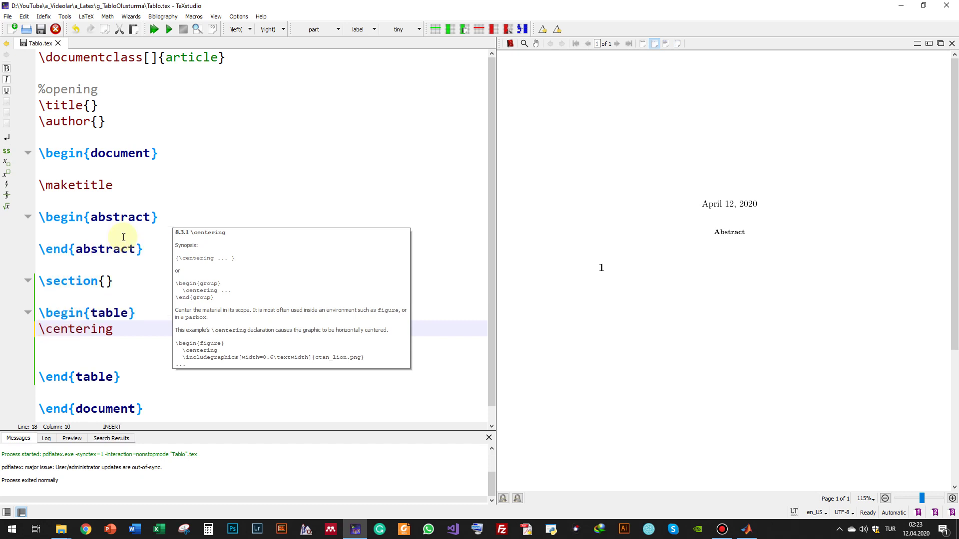
click(42, 328)
key(Tab)
Add a \caption{} line and start typing the caption 'Tablo ekleme'.
click(161, 328)
key(Return)
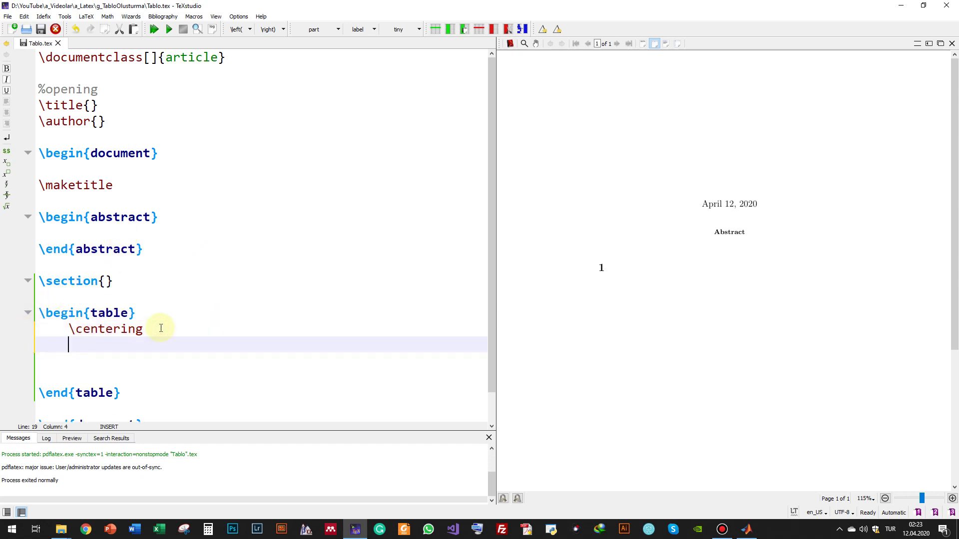
text(ca)
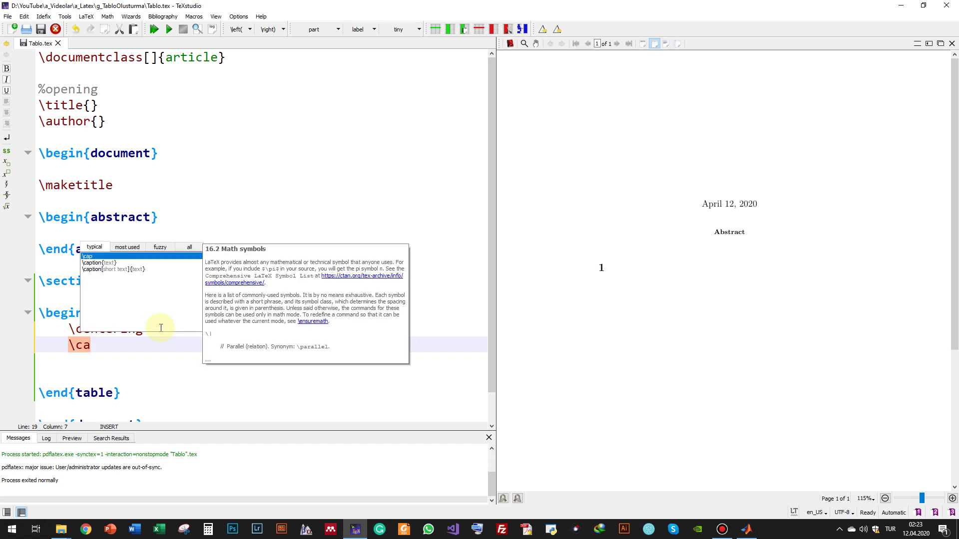
key(Down)
key(Return)
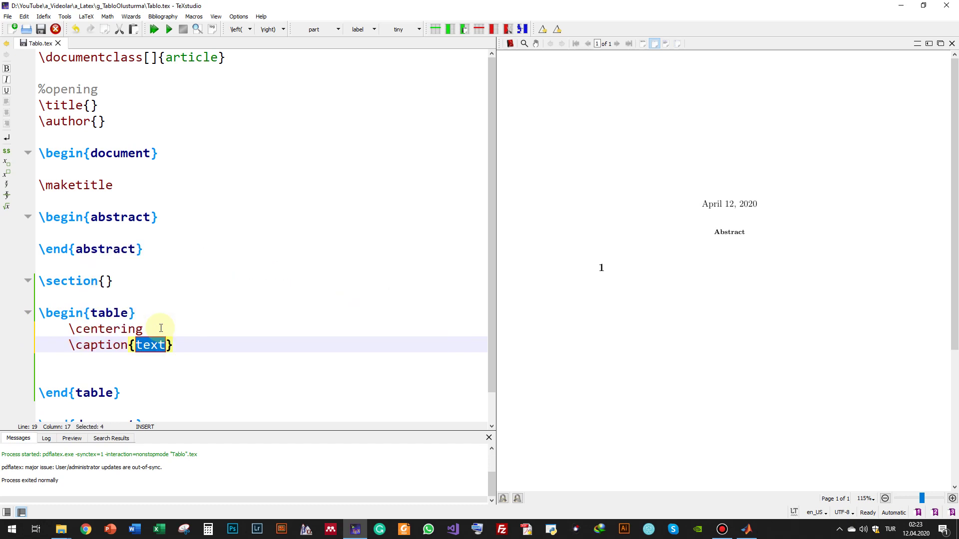
text(TTablo ekleme)
Add [!htbp] placement to \begin{table} and recompile to show 'Table 1: Tablo ekleme'.
key(F5)
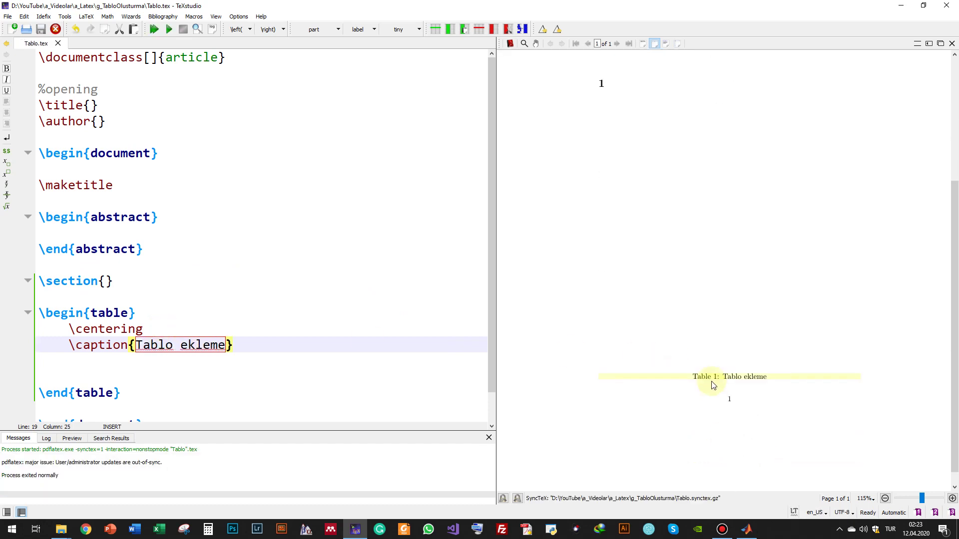
click(269, 346)
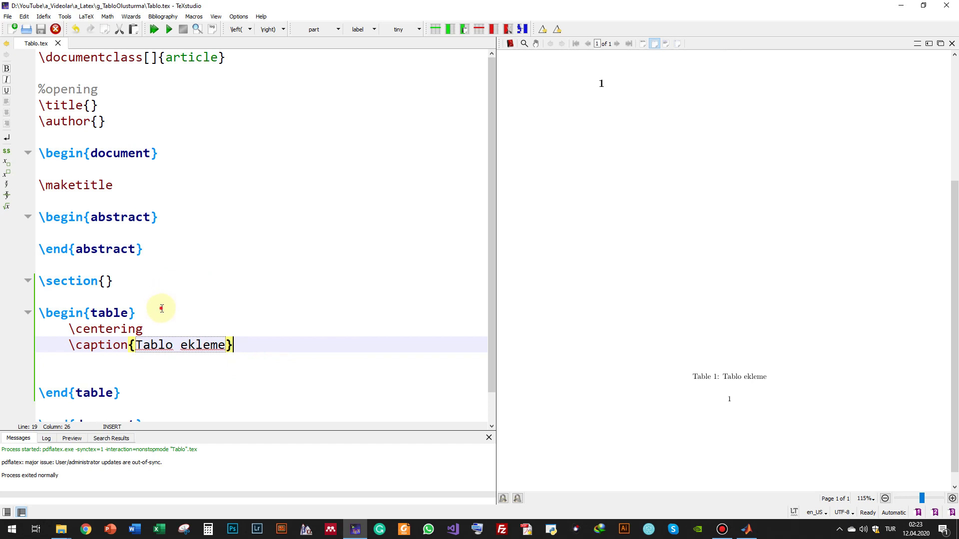
click(204, 316)
text([)
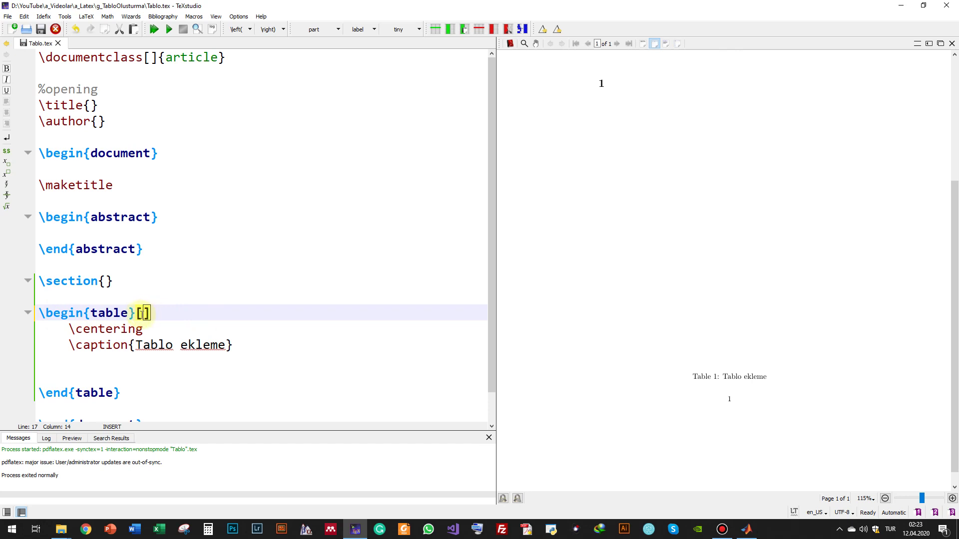
text(!)
text(htbp)
key(F5)
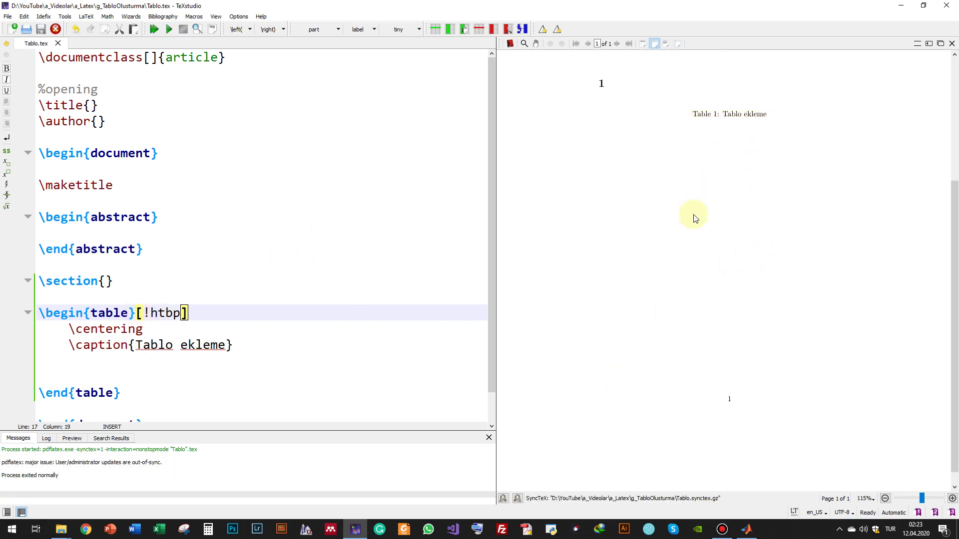
scroll(720, 168, up, 1)
scroll(720, 168, up, 2)
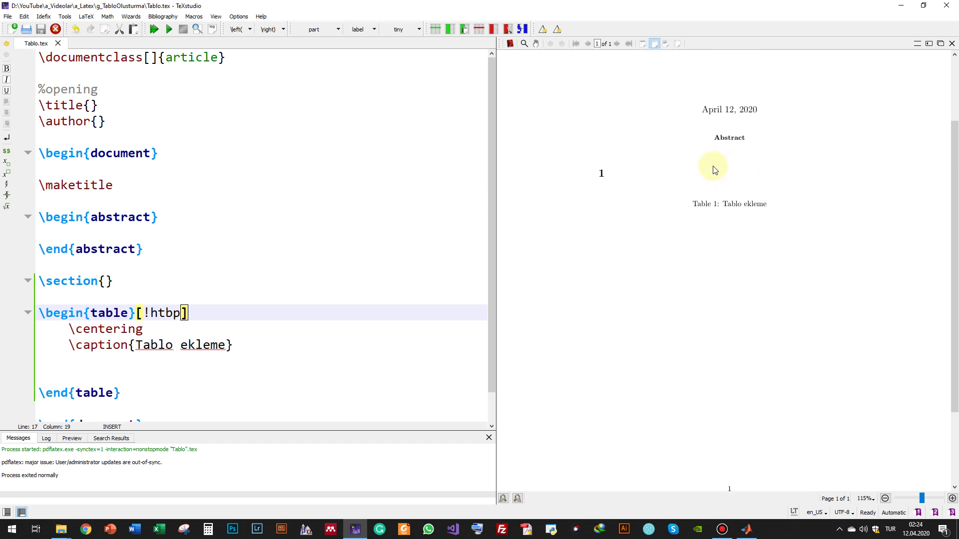
scroll(721, 170, up, 1)
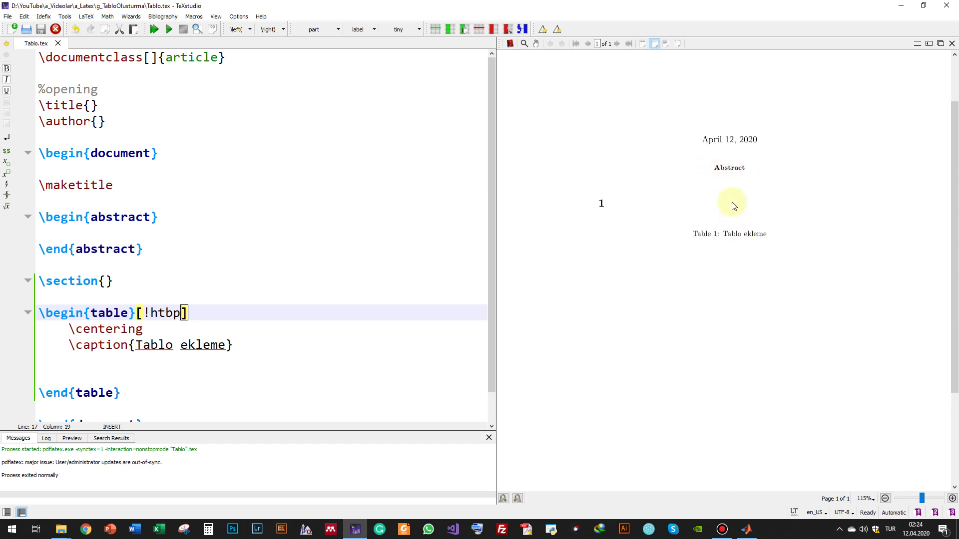
Write 'Özet buraya yazılacak' in the abstract and recompile.
click(157, 234)
key(Return)
text(aya)
key(Return)
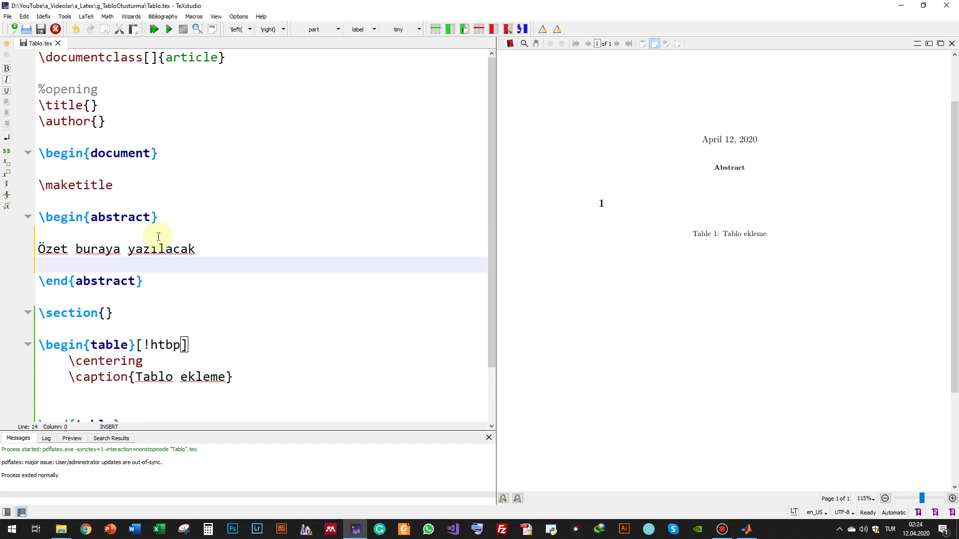
key(F5)
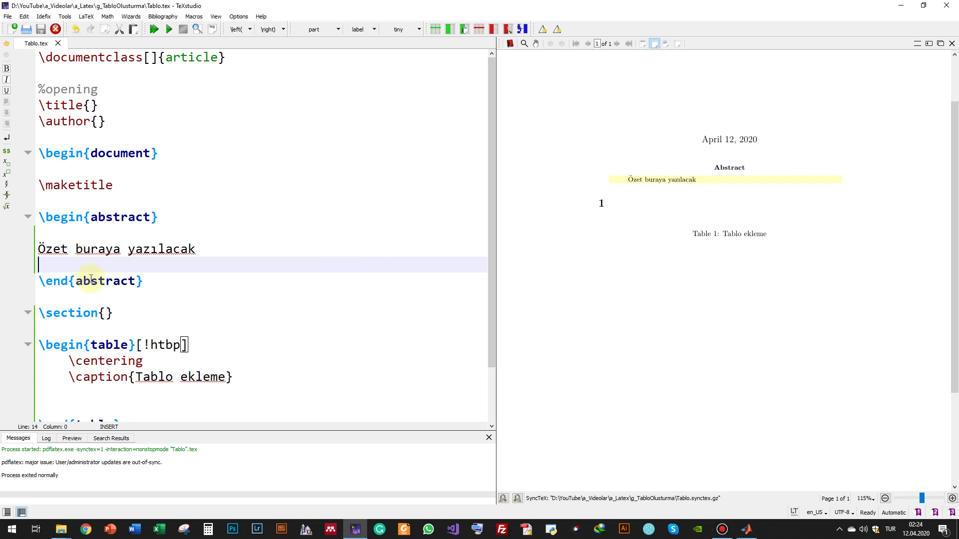
Title the section 'Giriş' and recompile.
click(104, 313)
text(Gİr)
key(BackSpace)
key(BackSpace)
text(iş)
key(F5)
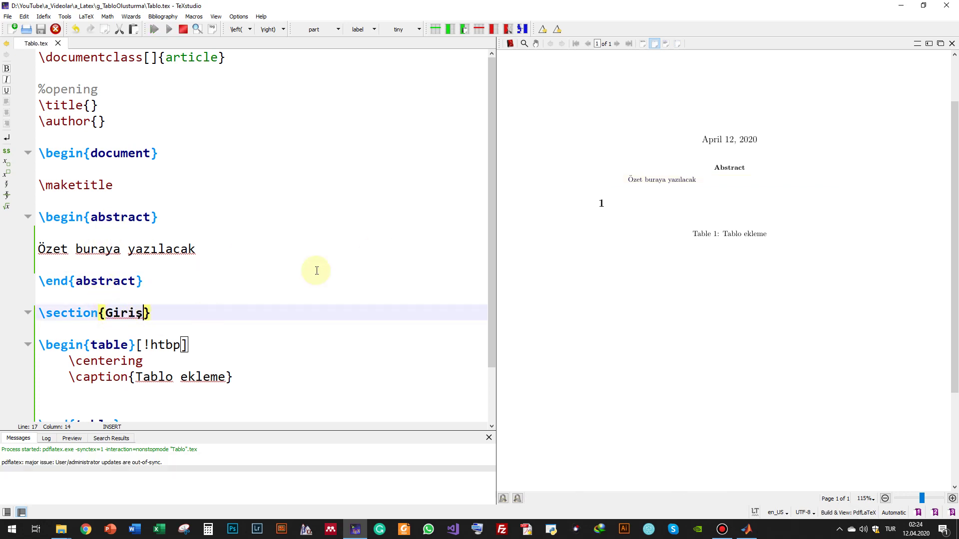
Add the body text 'Metin' under the Giriş heading and recompile.
click(192, 308)
key(Return)
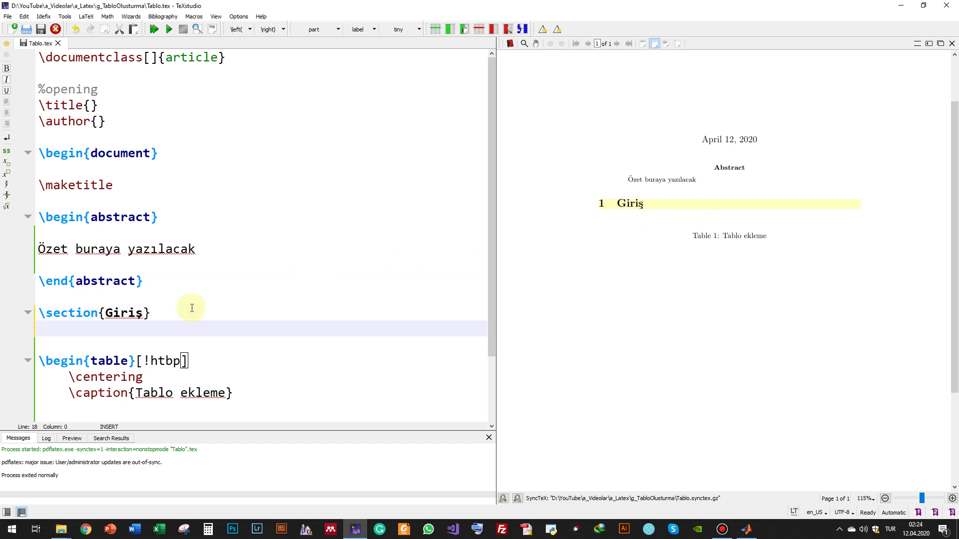
key(Return)
text(Metin)
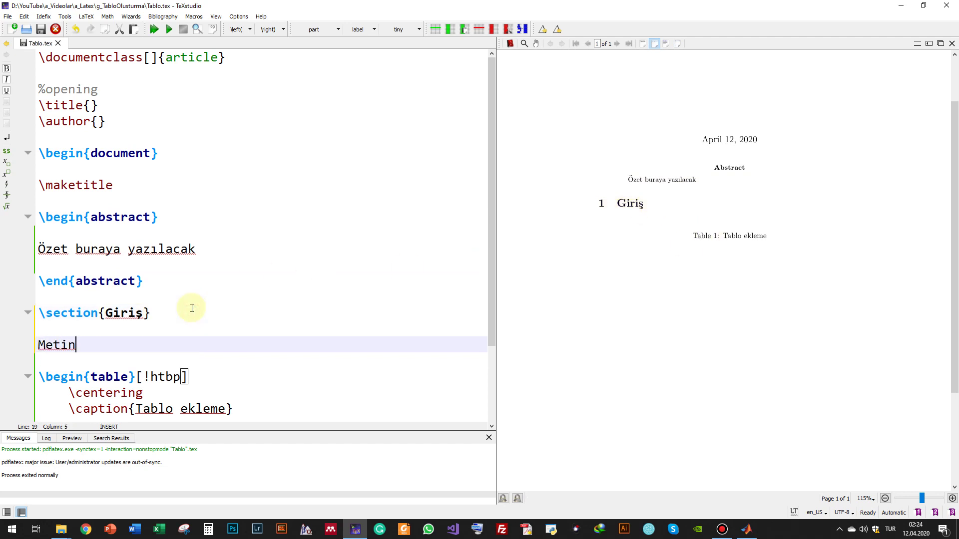
key(F5)
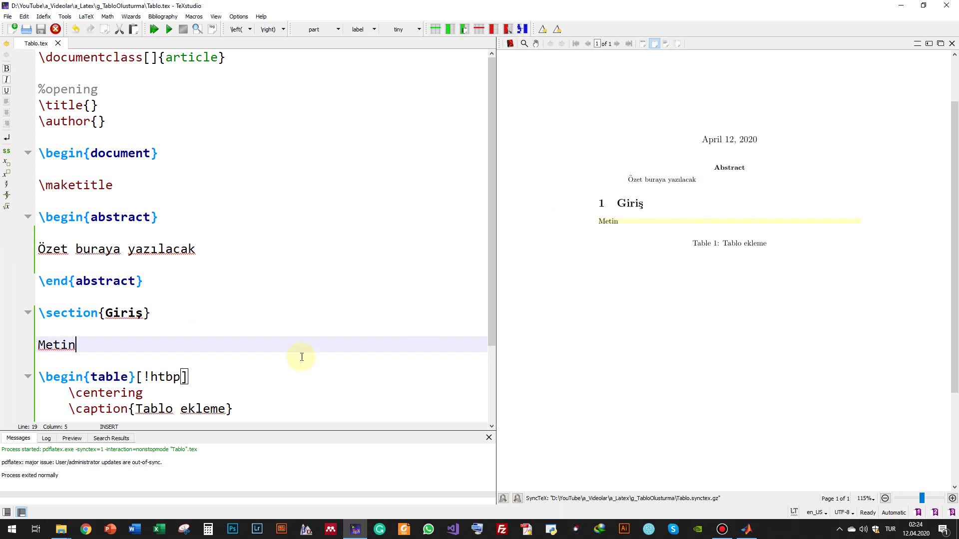
Place the cursor on the blank line below the caption and launch Excel.
scroll(302, 357, down, 2)
click(172, 331)
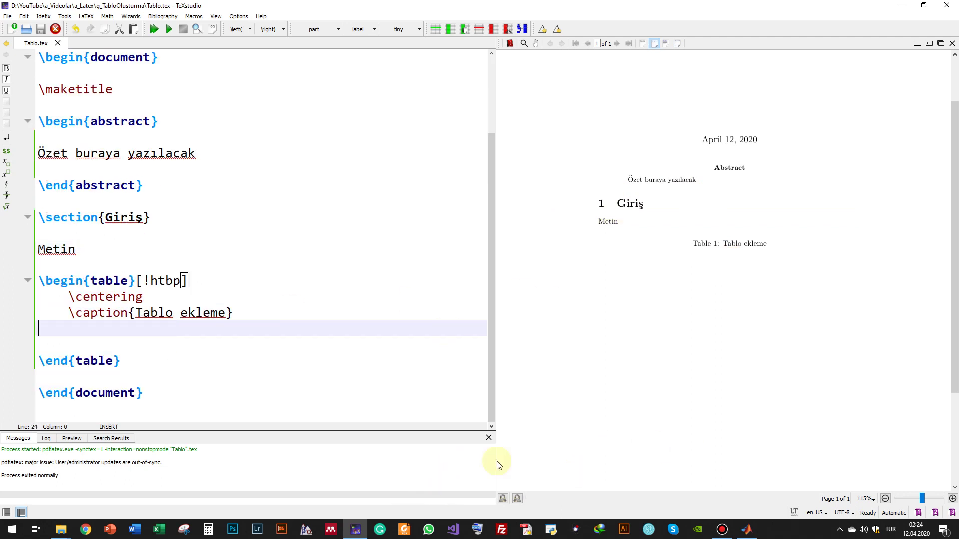
click(166, 525)
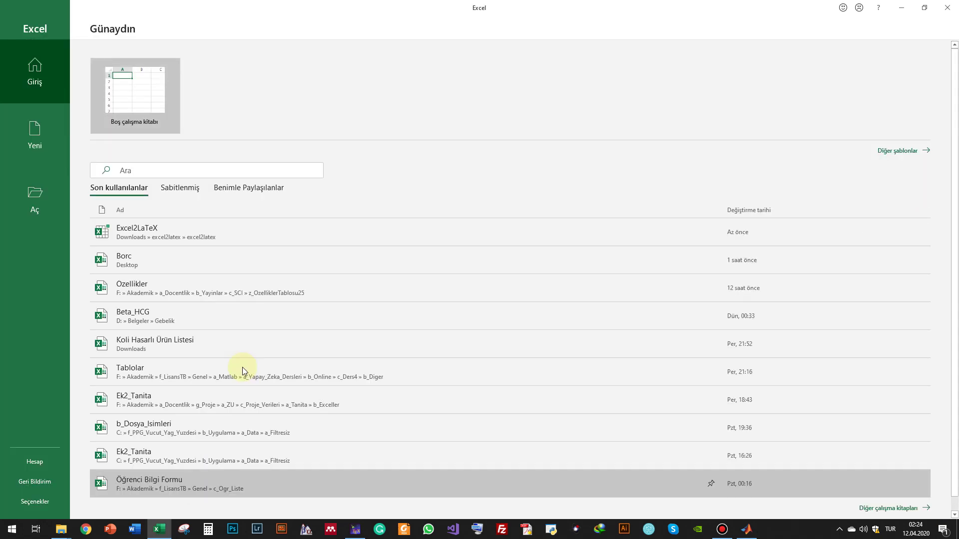
Create a blank workbook with headers No and Özellikler in A1:B1.
click(149, 96)
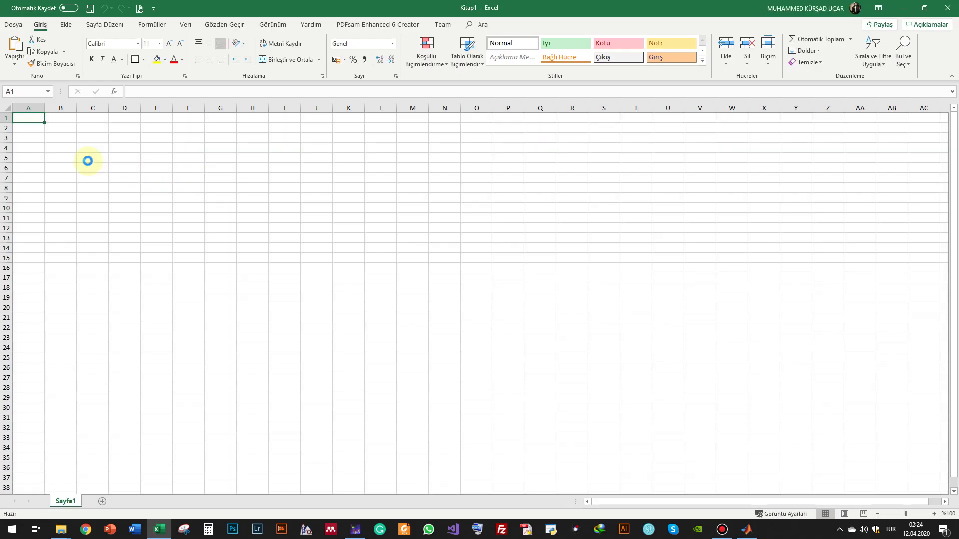
scroll(87, 161, up, 8)
scroll(95, 163, up, 5)
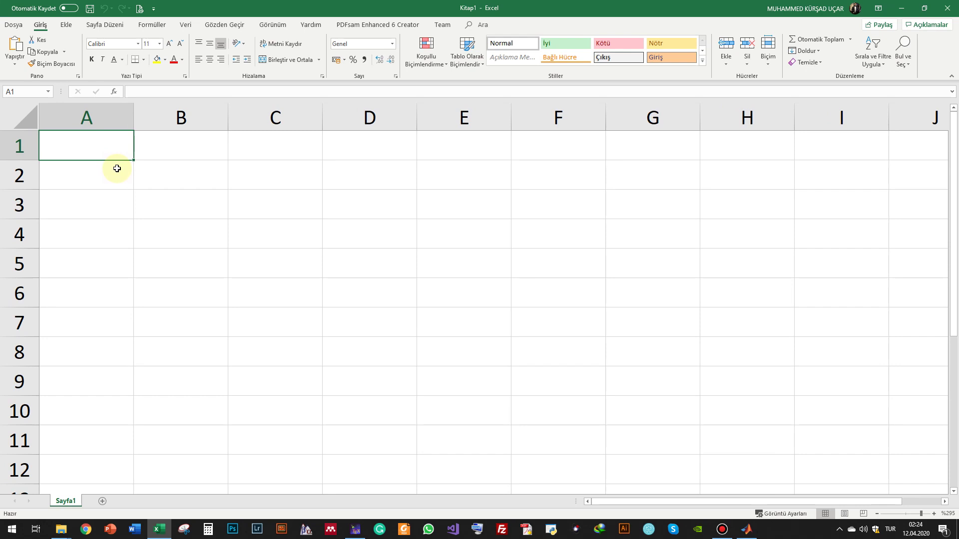
text(No)
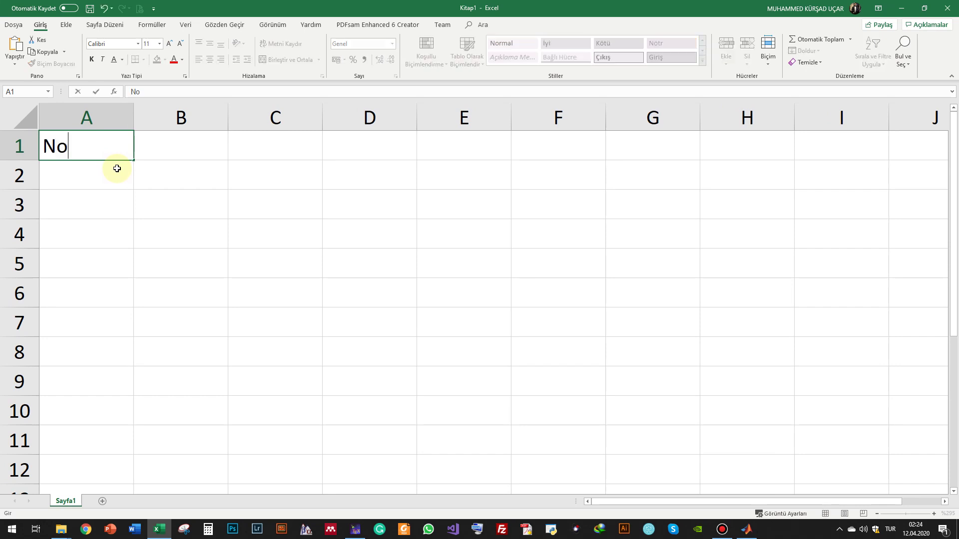
key(Tab)
text(Özellikl)
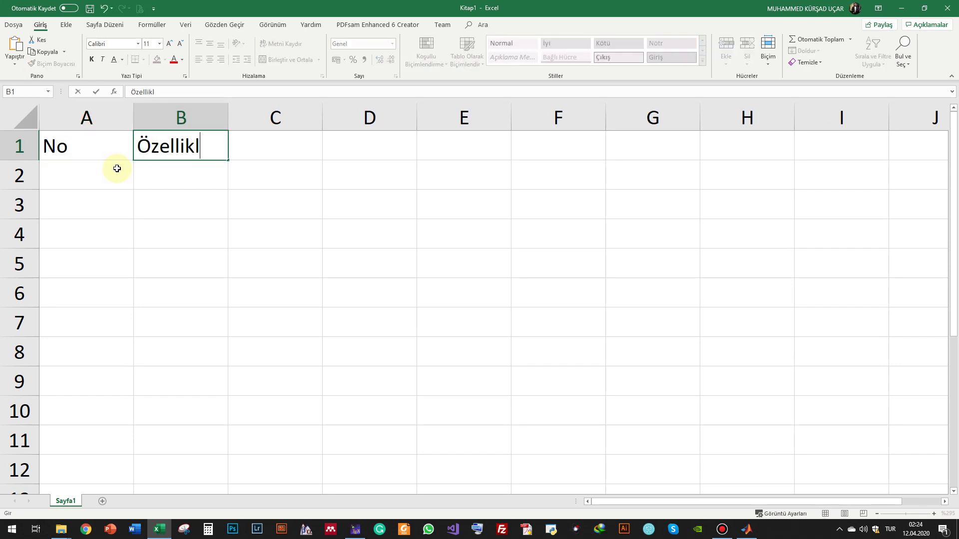
text(er)
key(Return)
Number A2:A11 from 1 to 10 using =A2+1 filled down.
text(1)
key(Return)
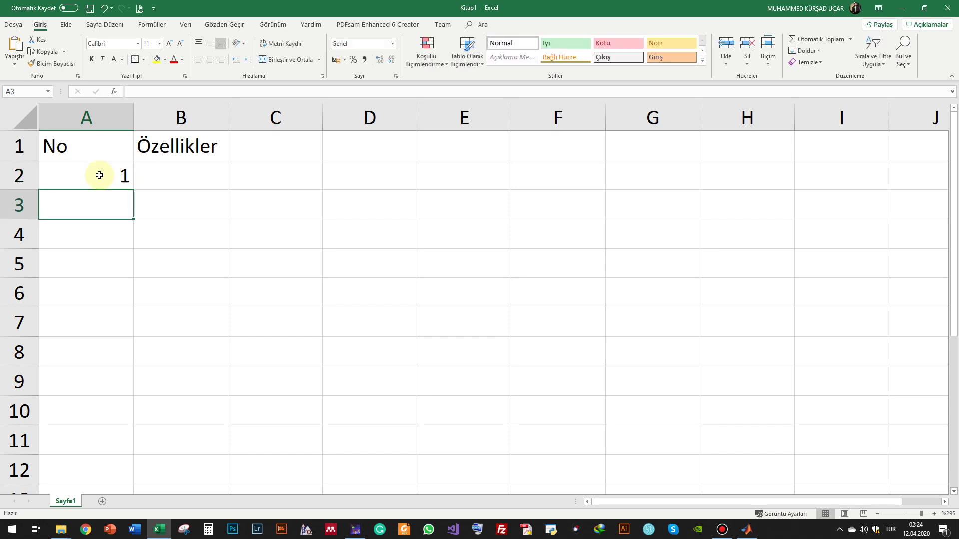
text(=)
click(99, 175)
text(+1)
key(Return)
click(117, 213)
drag(133, 219, 119, 427)
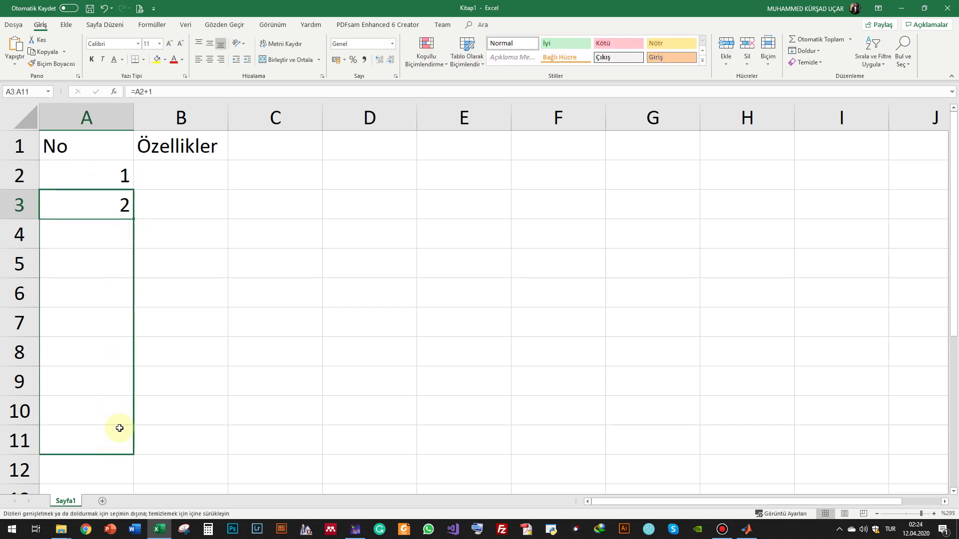
Enter the letters A through J in B2:B11.
click(188, 165)
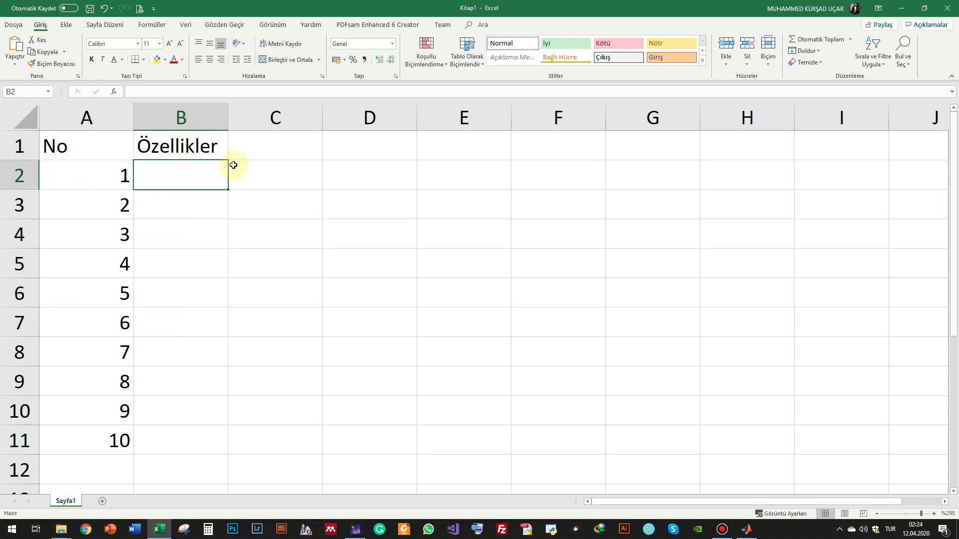
text(A)
key(Return)
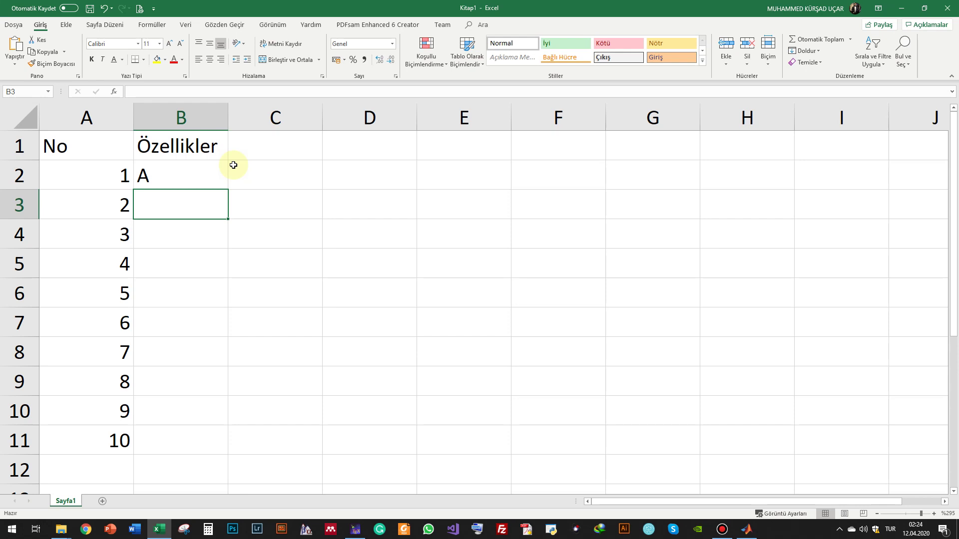
text(B)
key(Return)
text(C)
key(Return)
text(D E)
key(Return)
text(F)
key(Return)
text(G)
key(Return)
text(H)
key(Return)
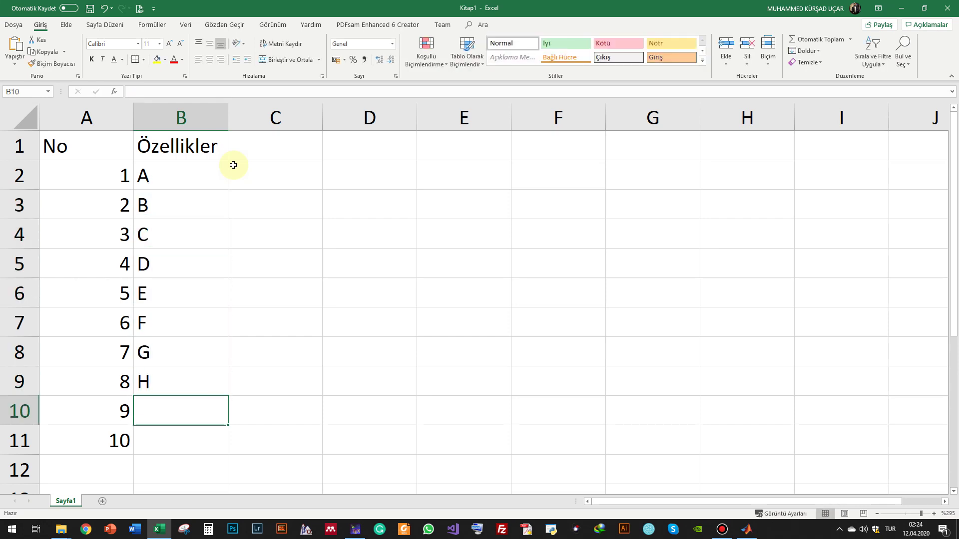
text(I)
key(Return)
text(J)
key(Return)
click(244, 152)
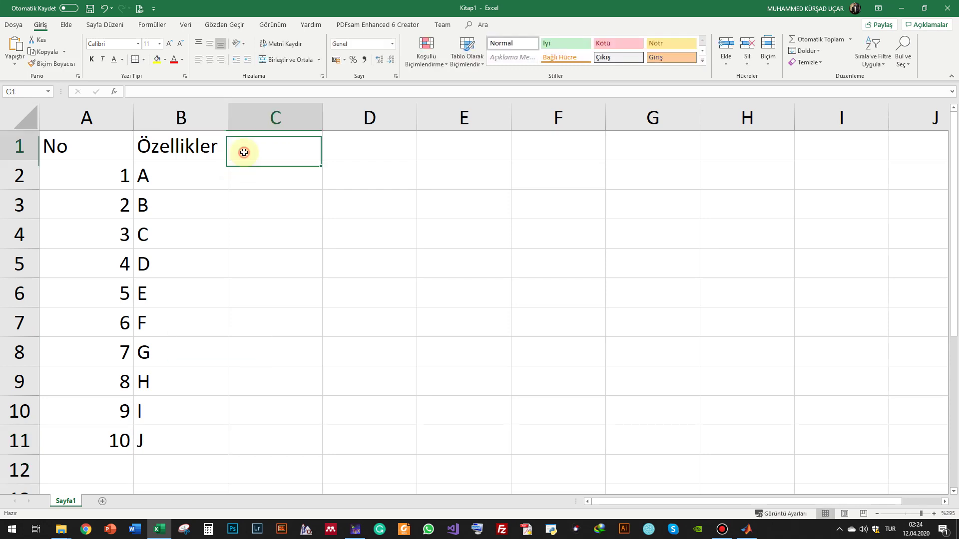
Enter the header Sayılar in C1 and the starting value 10 in C2.
text(sAYILAR)
key(Return)
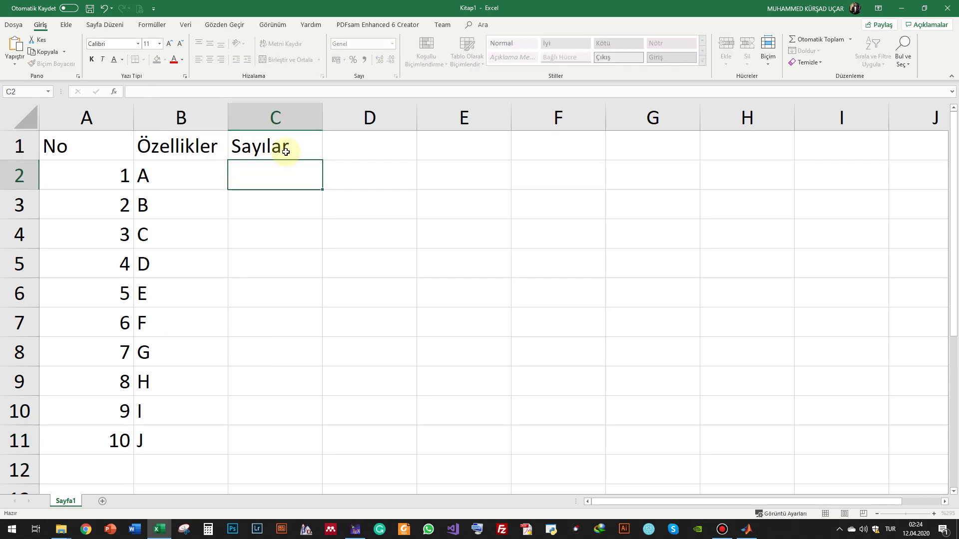
text(=)
key(BackSpace)
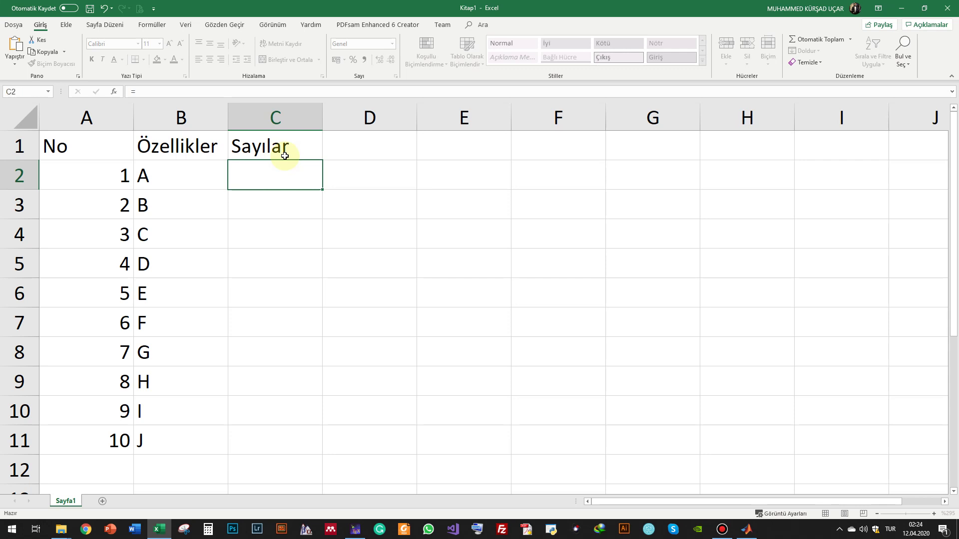
text(10)
key(Return)
Fill C3:C11 with =C2+10 so the column runs 20 through 100.
text(=)
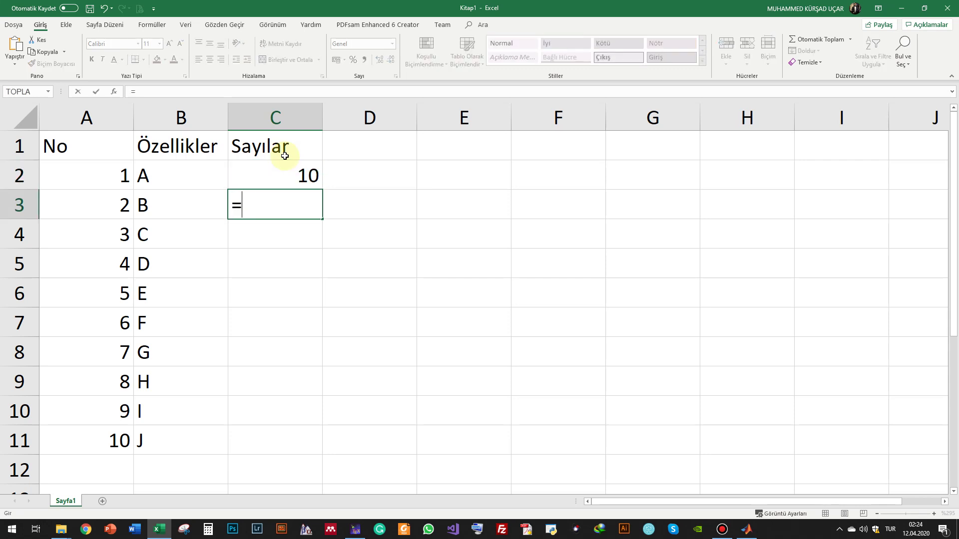
key(Up)
text(+10)
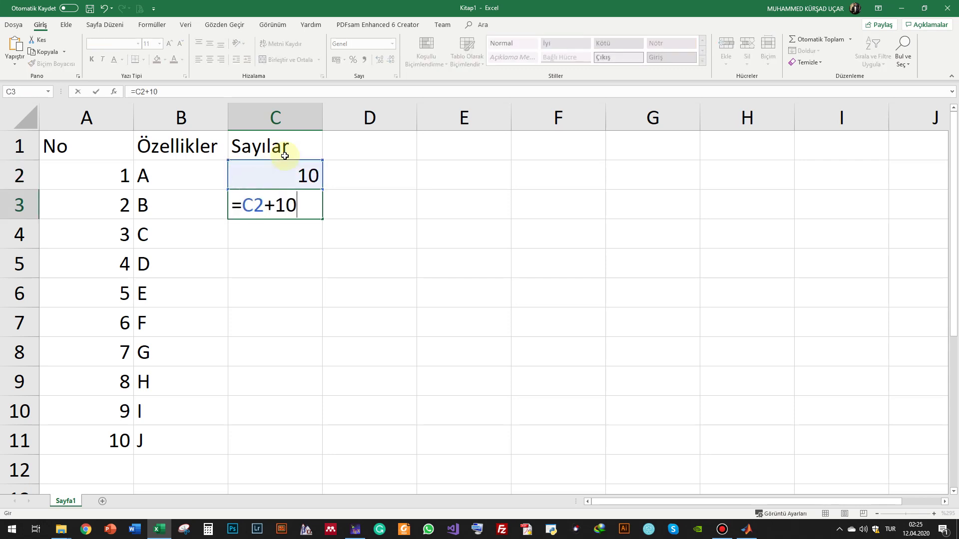
key(Return)
click(306, 204)
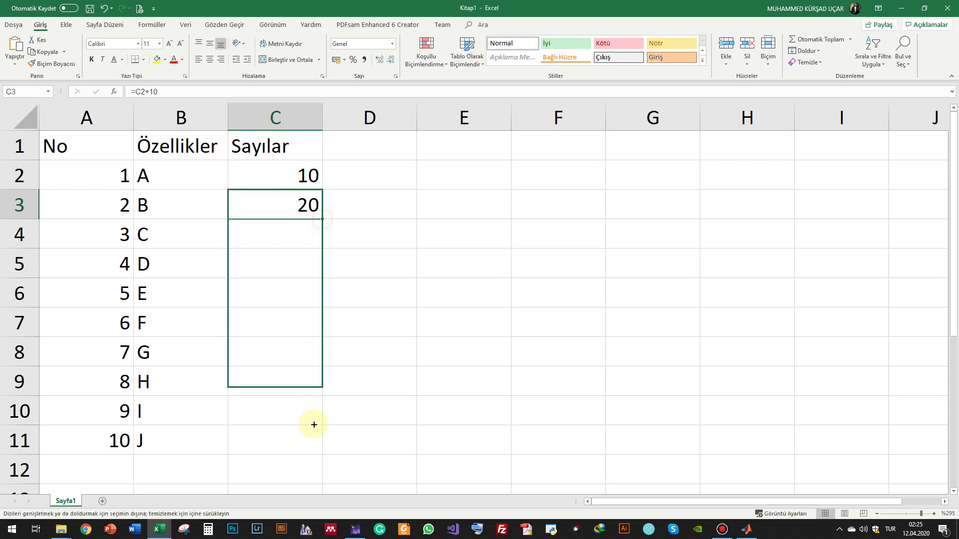
drag(323, 219, 315, 445)
click(199, 218)
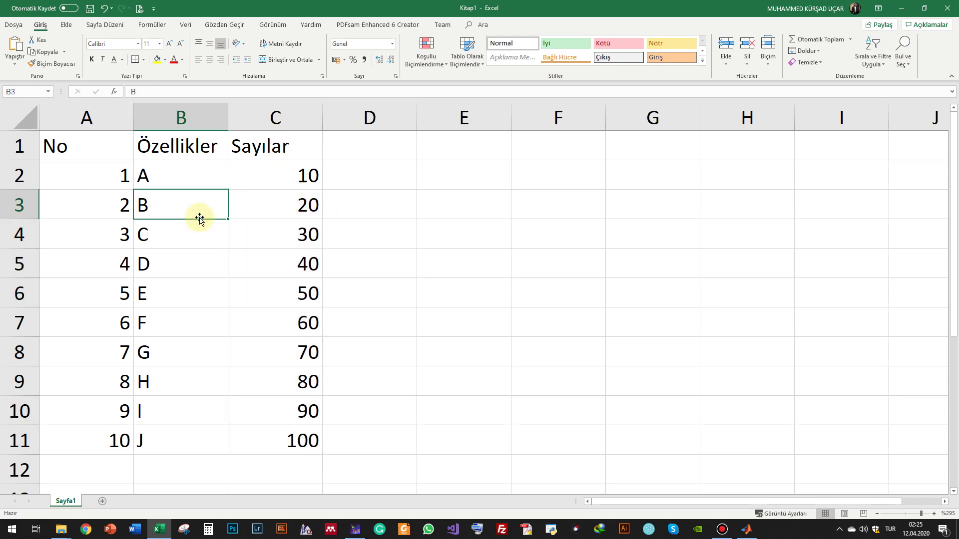
ctrl+scroll(115, 167, down, 1)
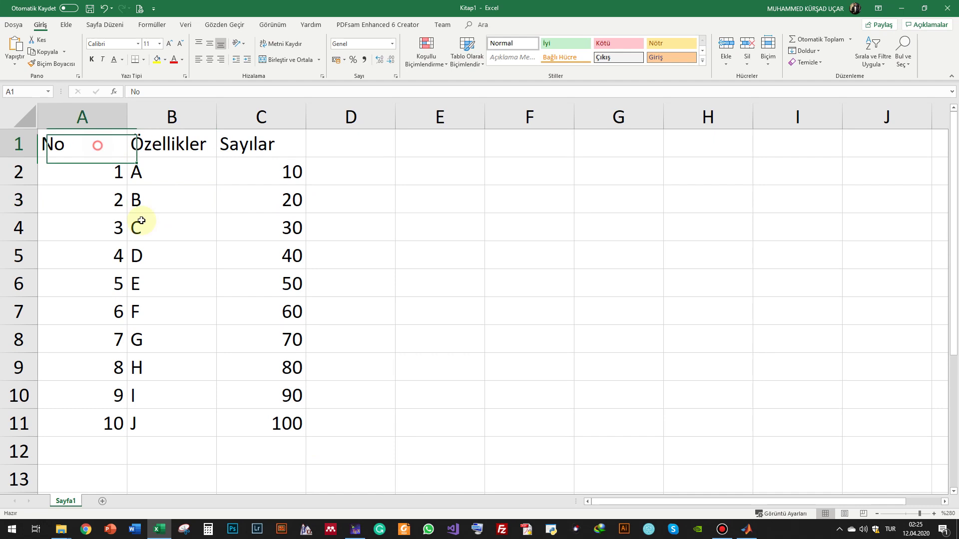
Center all contents of A1:C11 and make the header row bold.
drag(113, 150, 277, 423)
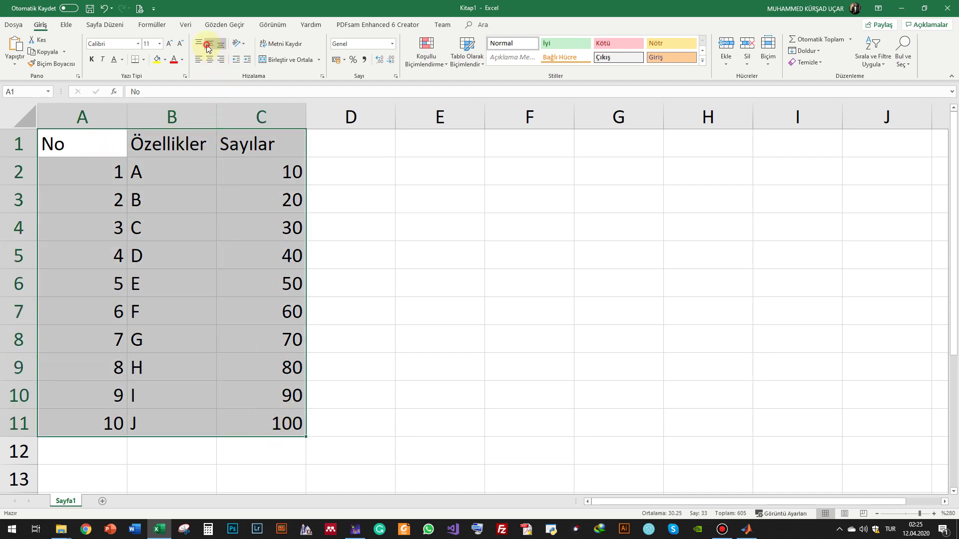
click(209, 59)
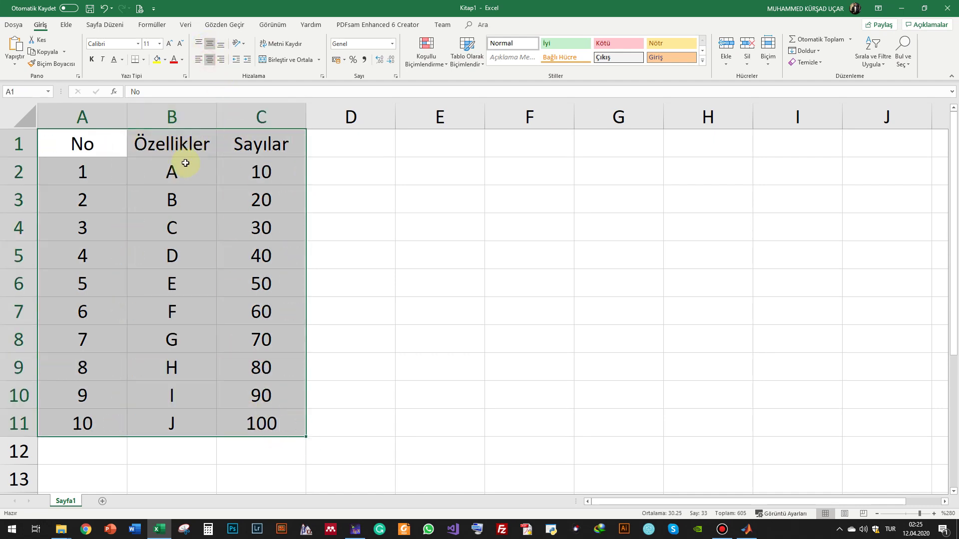
click(18, 144)
click(92, 61)
click(107, 175)
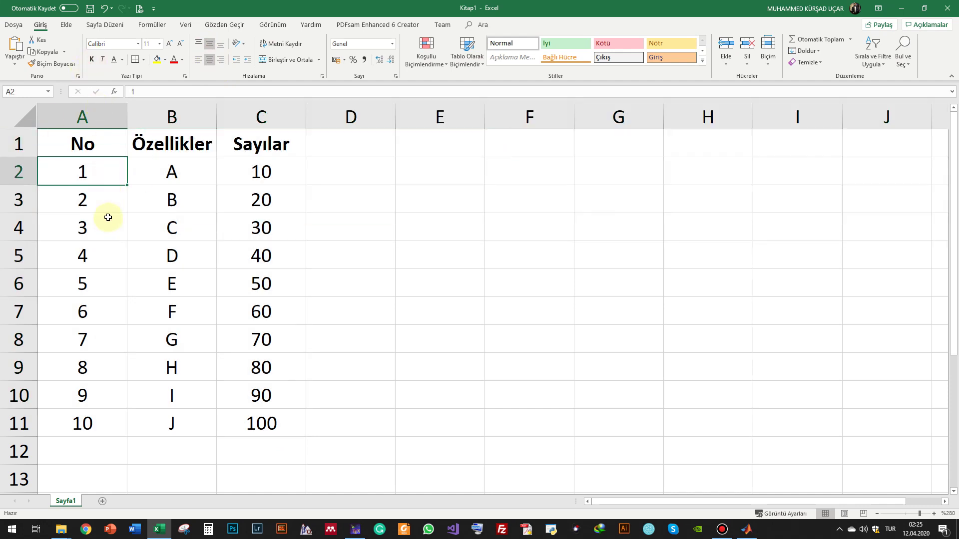
Add inside horizontal borders between the rows of A1:C11 via More Borders.
drag(83, 144, 254, 429)
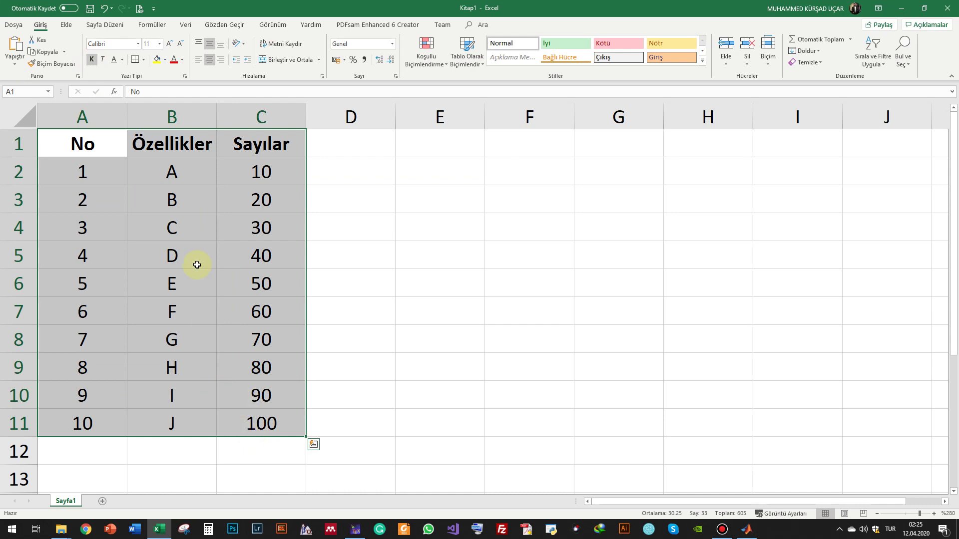
click(144, 60)
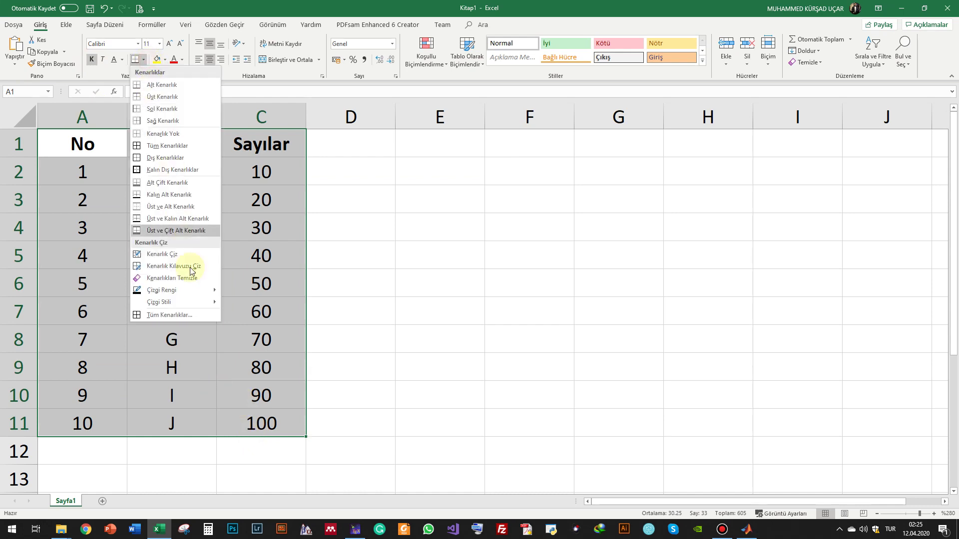
click(191, 315)
click(298, 233)
click(317, 352)
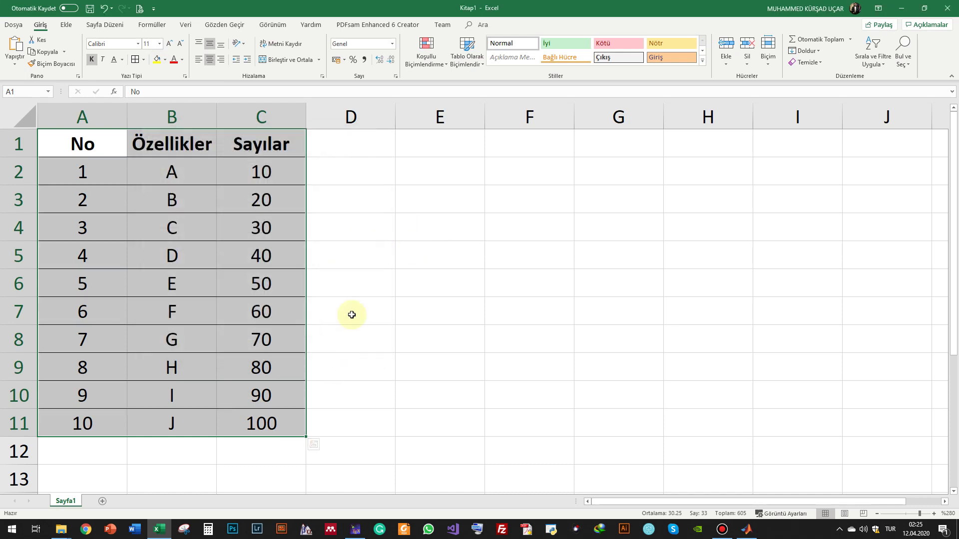
click(371, 313)
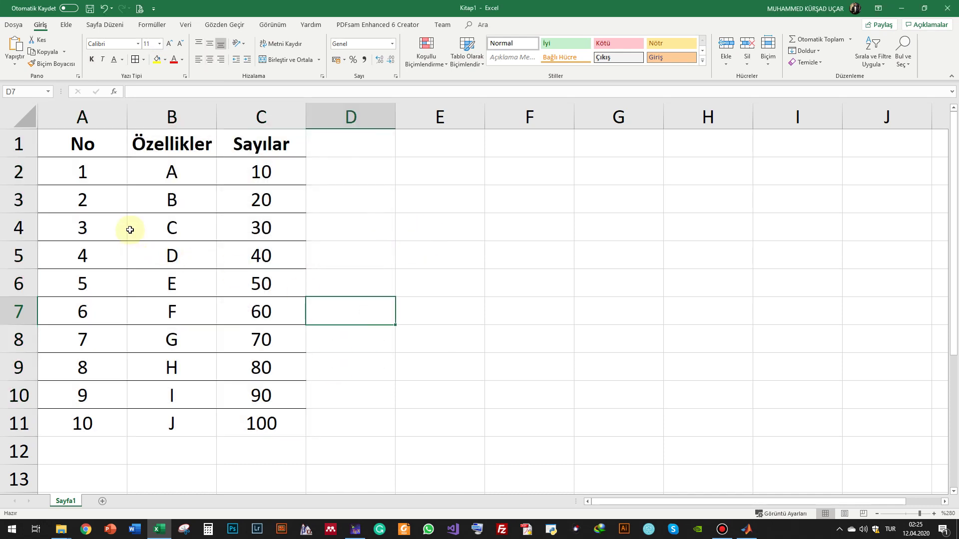
Make the No column bold, then bring up the header row's context menu.
click(81, 113)
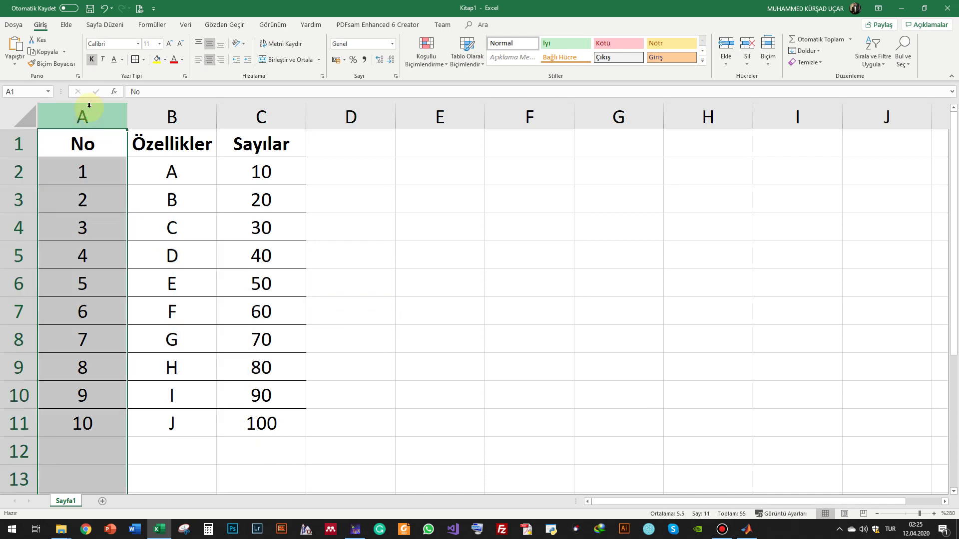
click(93, 60)
click(93, 60)
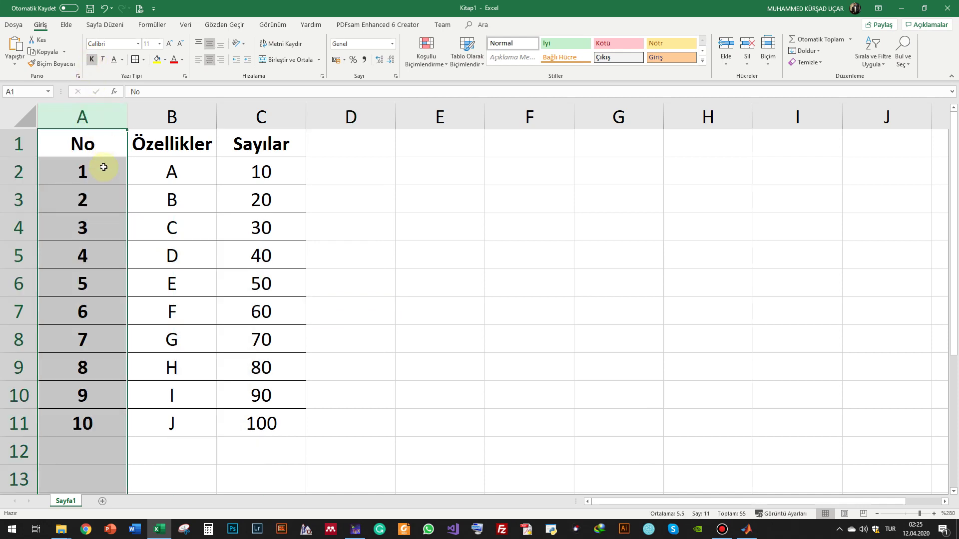
click(105, 172)
click(5, 145)
right_click(11, 145)
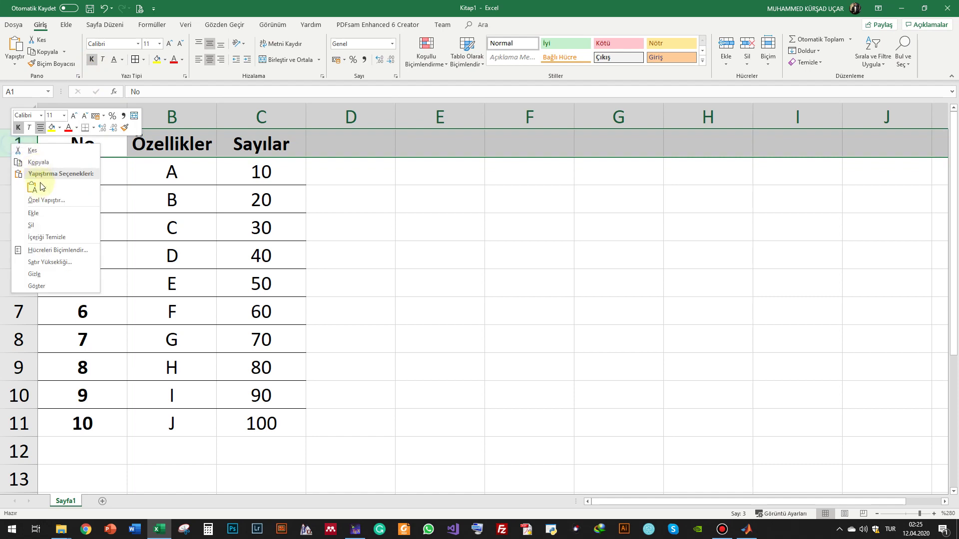
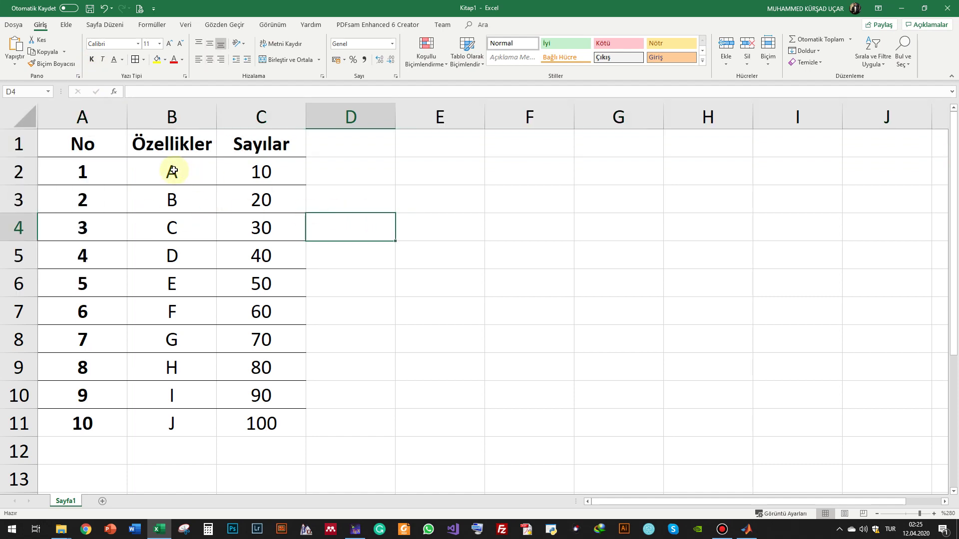
Select the No / Özellikler / Sayılar table A1:C11 and bring up a File Explorer window.
mouse_move(95, 149)
mouse_down()
mouse_move(300, 446)
mouse_move(294, 424)
mouse_up()
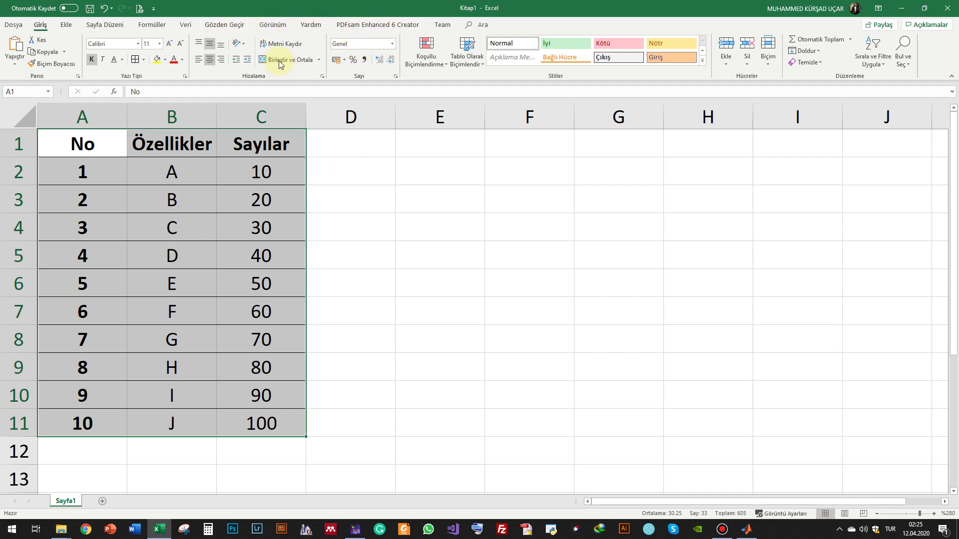
click(61, 529)
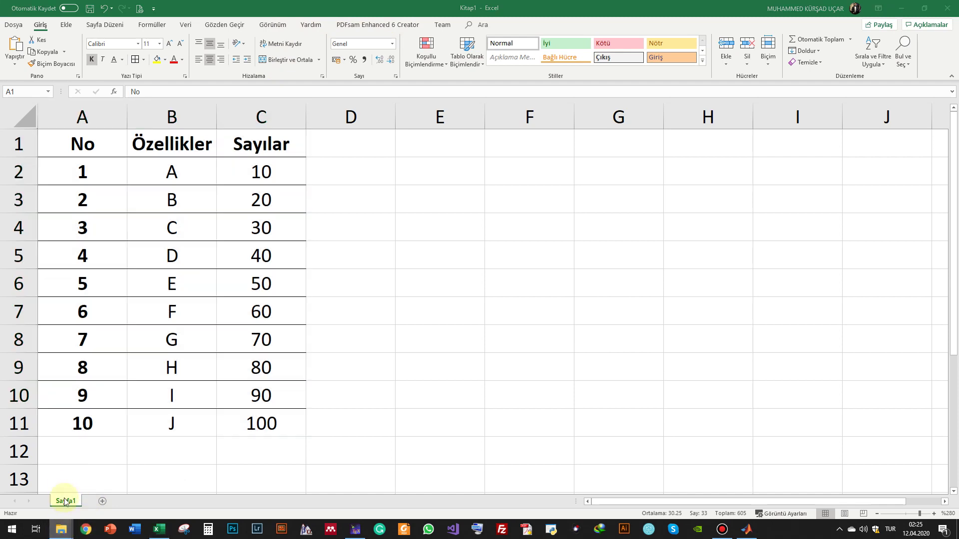
click(80, 443)
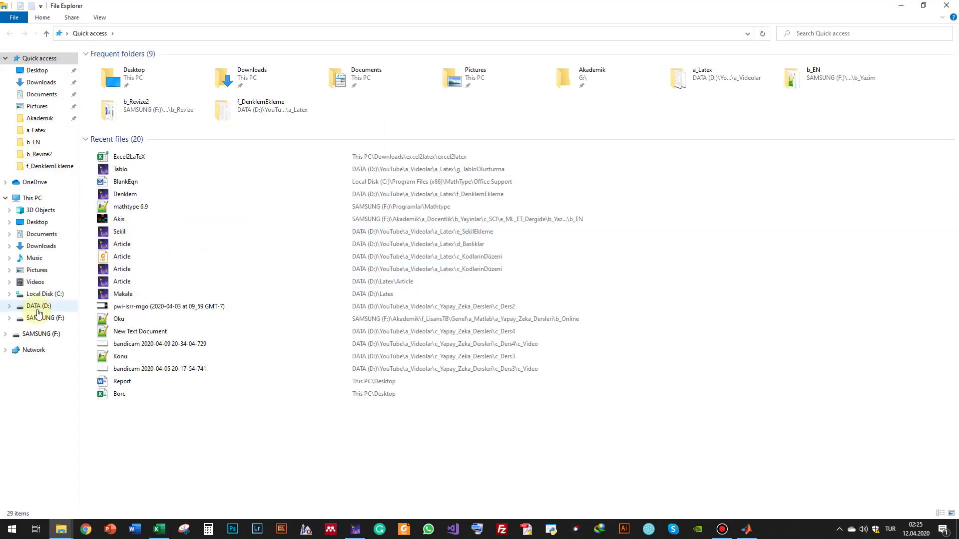
Open the Excel2LaTeX.xla add-in from Downloads\excel2latex\excel2latex.
click(40, 83)
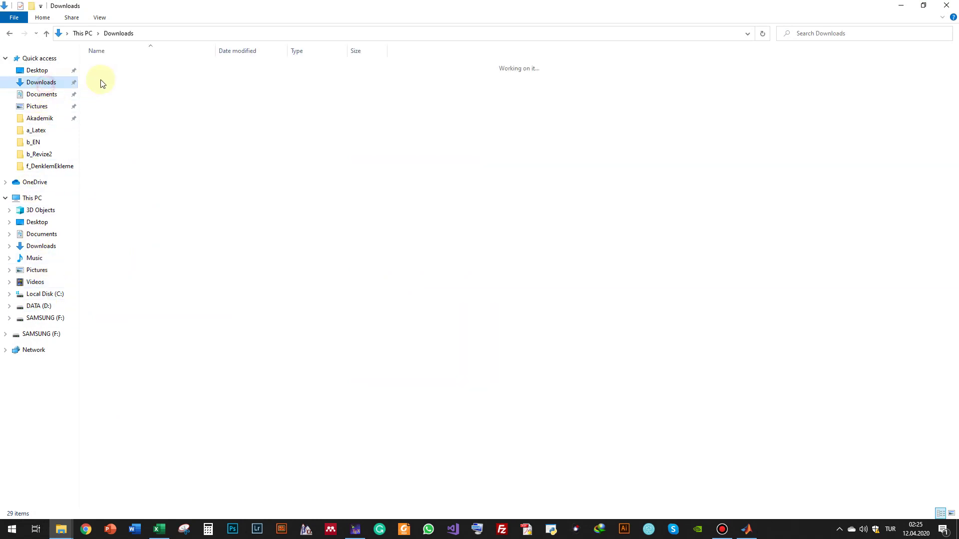
double_click(113, 79)
double_click(117, 66)
double_click(115, 67)
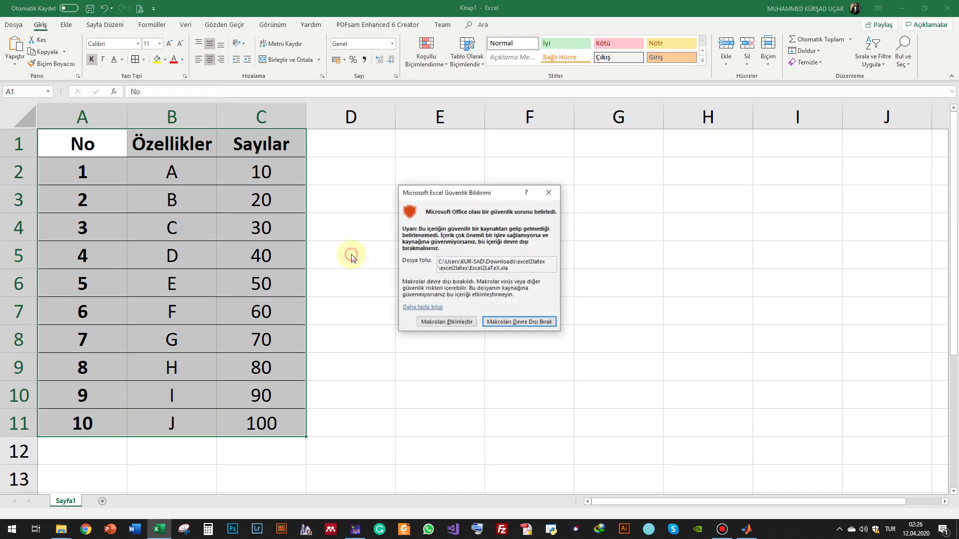
Enable the add-in macros, convert A1:C11 with Convert Table to LaTeX, and copy the code.
click(449, 322)
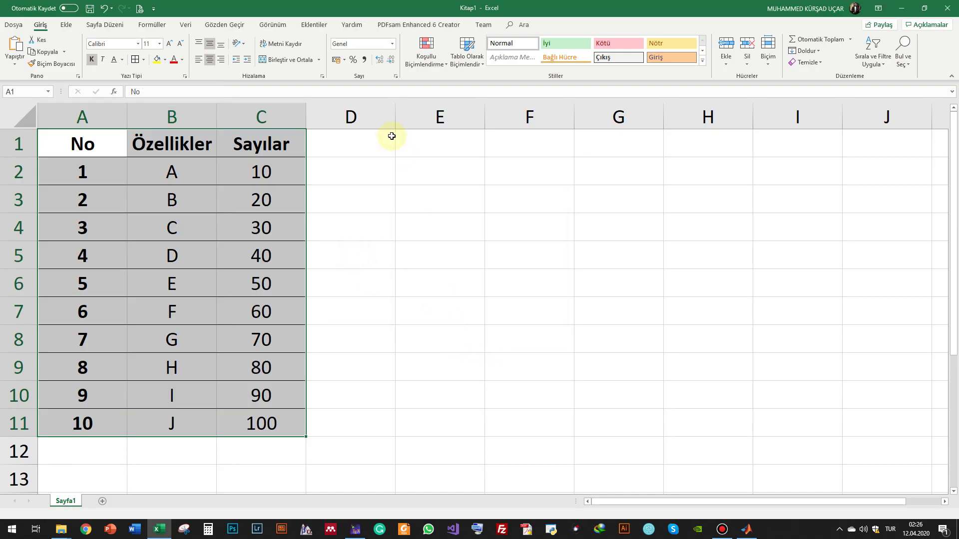
click(313, 26)
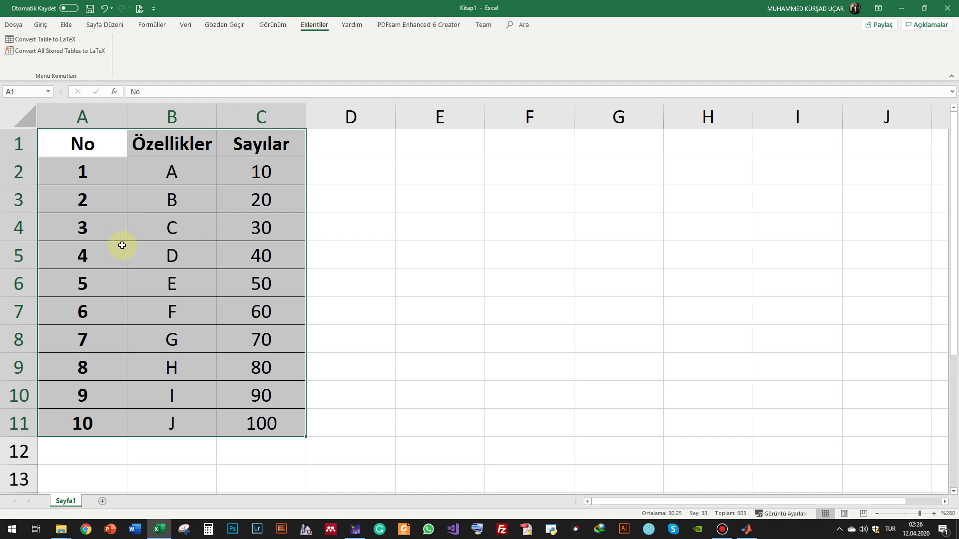
click(34, 40)
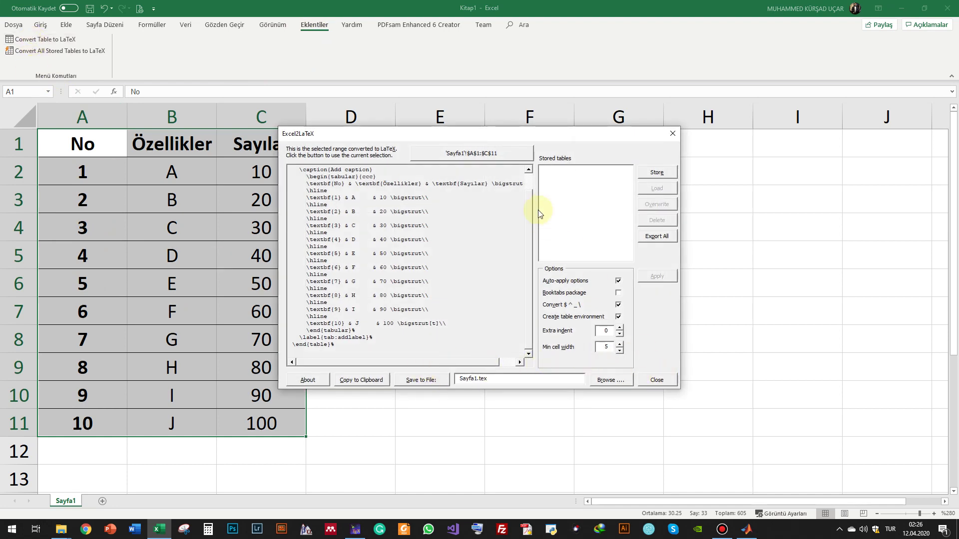
drag(508, 135, 507, 119)
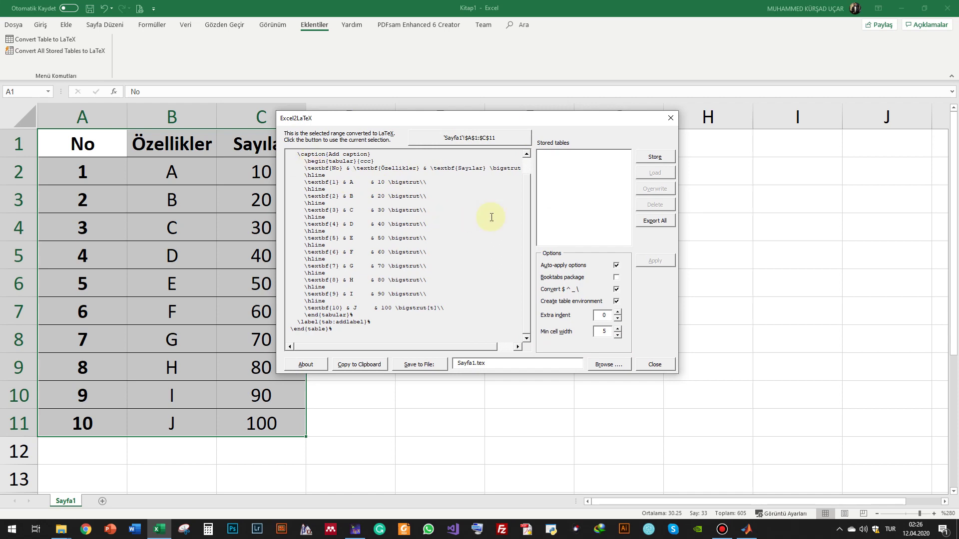
drag(530, 243, 527, 193)
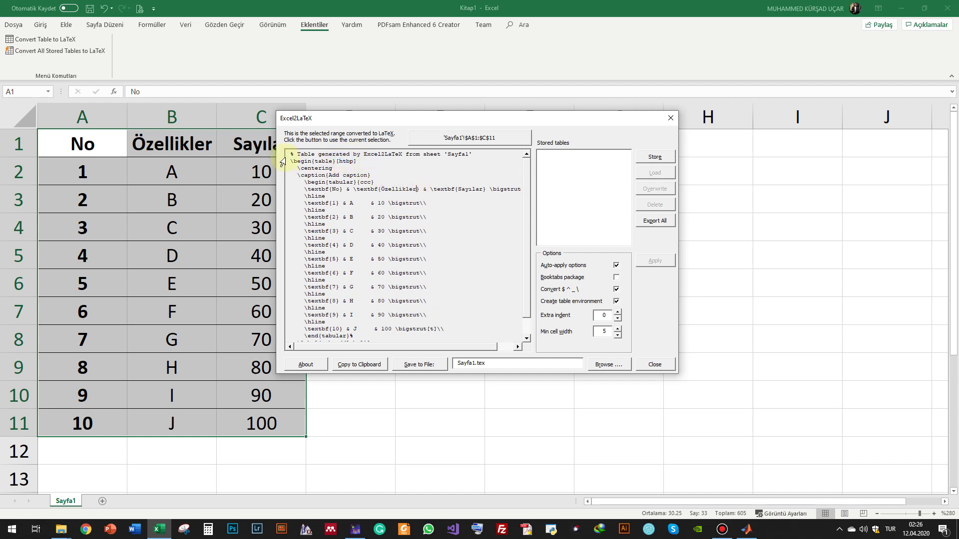
drag(291, 154, 433, 399)
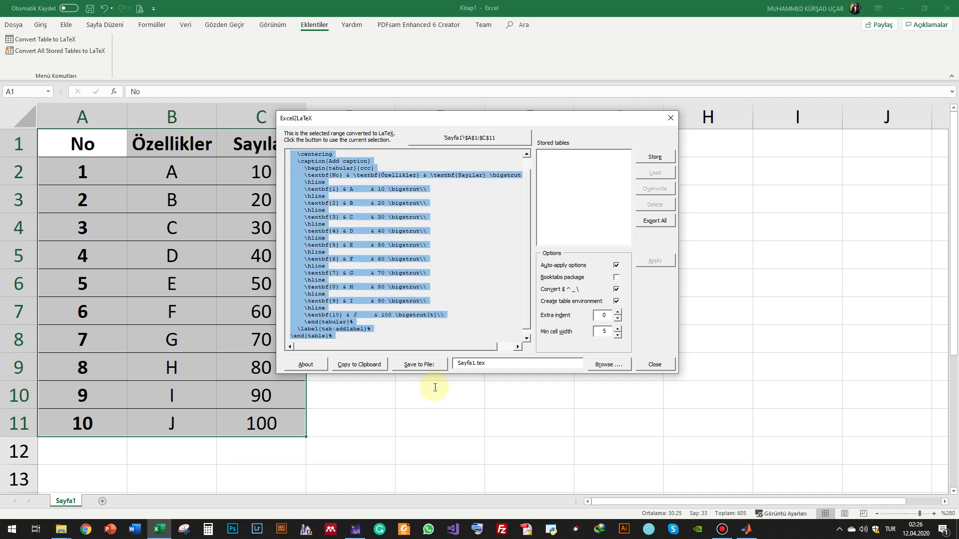
click(337, 368)
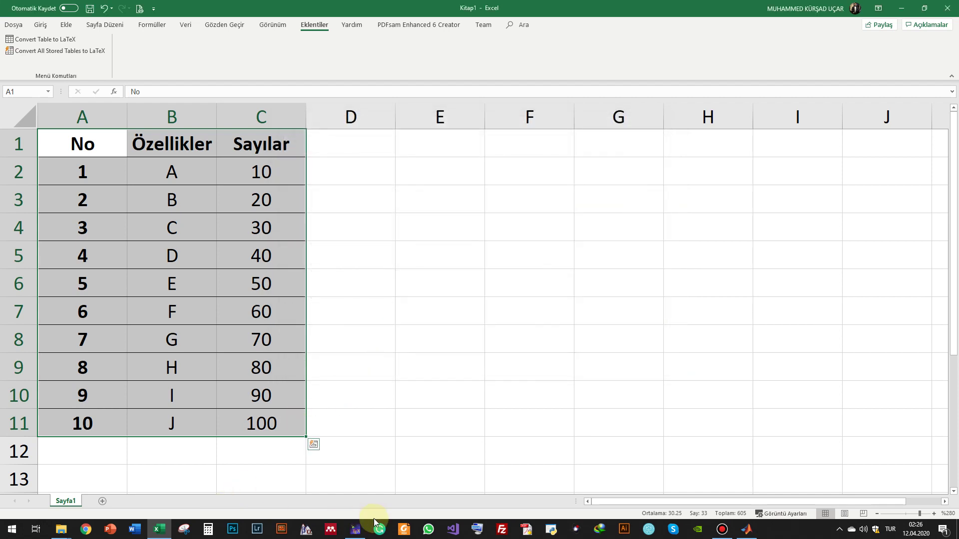
Paste the Excel2LaTeX code over the placeholder table block in Tablo.tex and compile.
click(355, 529)
drag(128, 360, 25, 278)
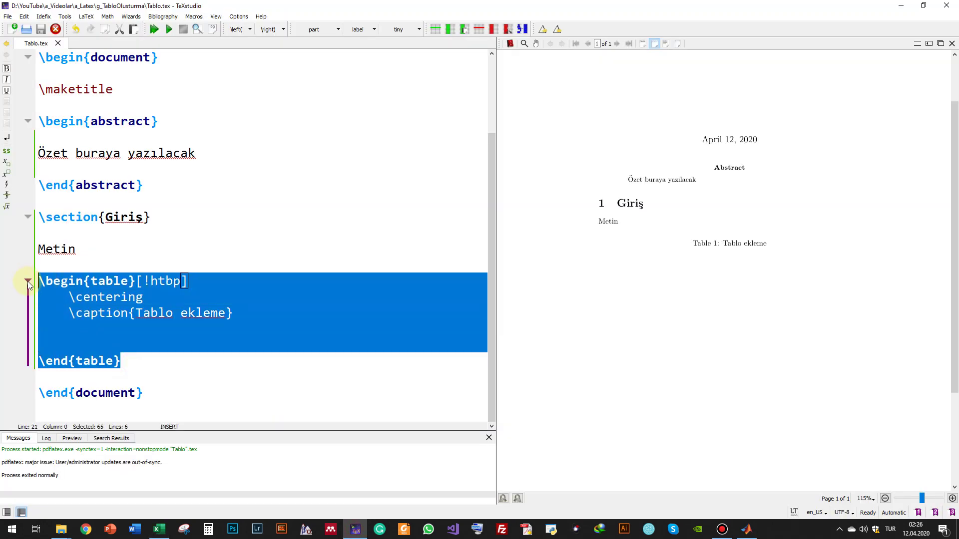
key(ctrl+v)
scroll(95, 235, up, 2)
scroll(150, 102, up, 3)
click(154, 29)
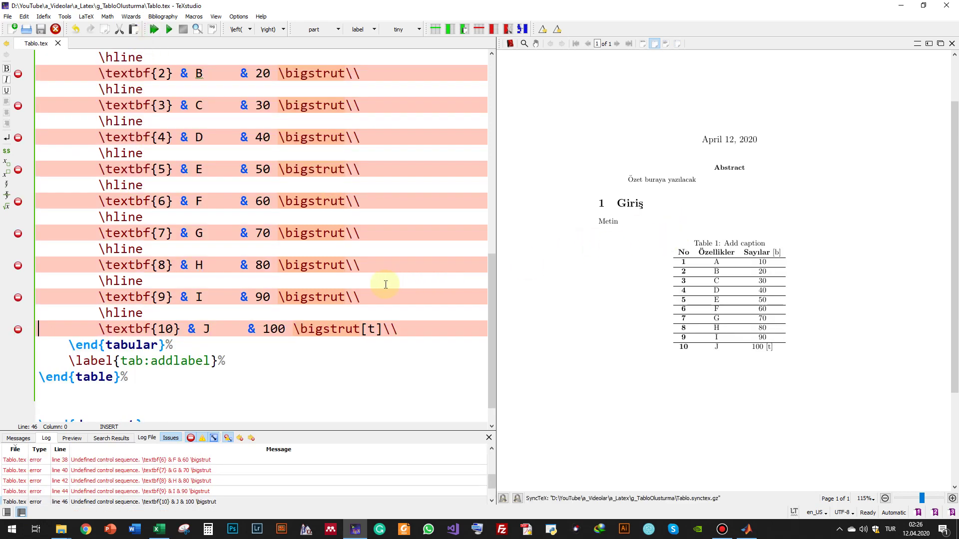
scroll(303, 233, up, 4)
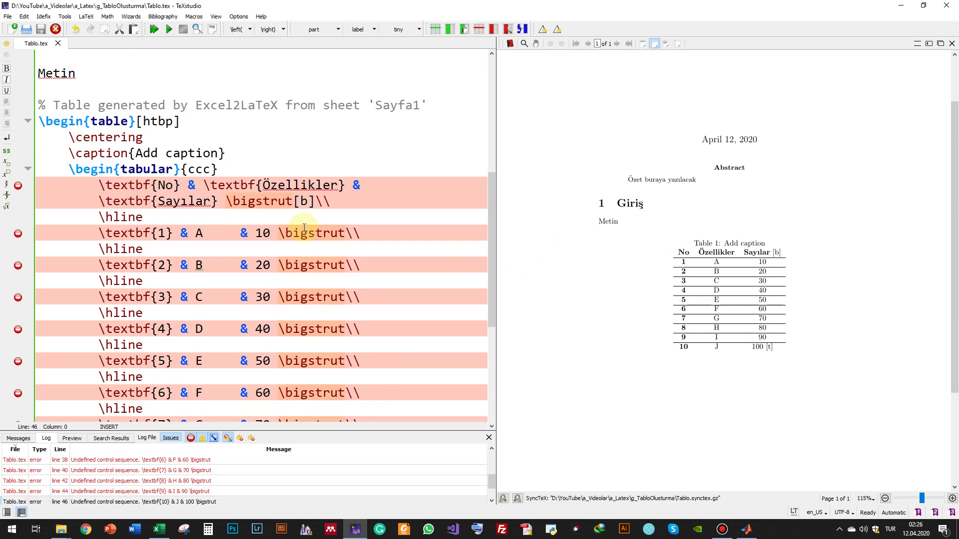
drag(278, 232, 347, 235)
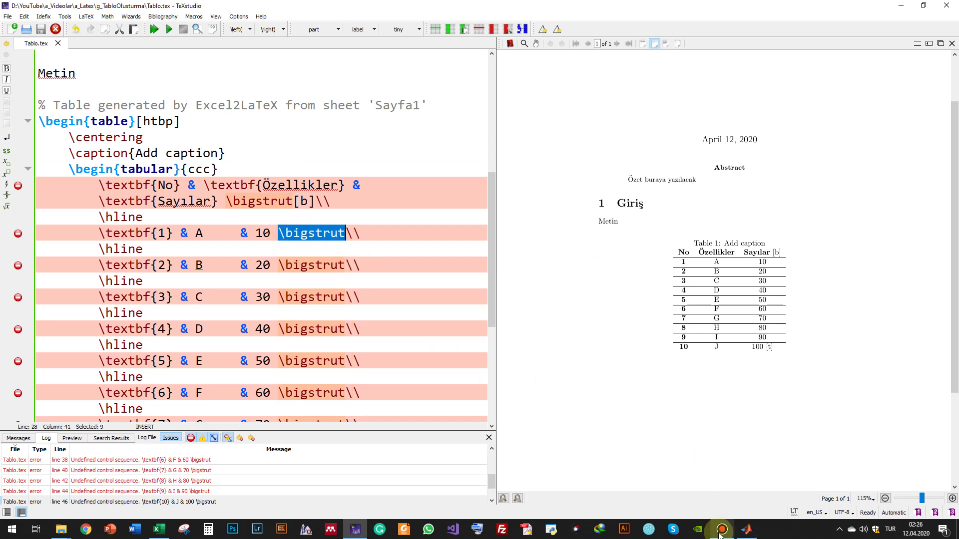
Add a Paket comment and \usepackage{bigstrut}, copied via Notepad, to the preamble and save.
key(super)
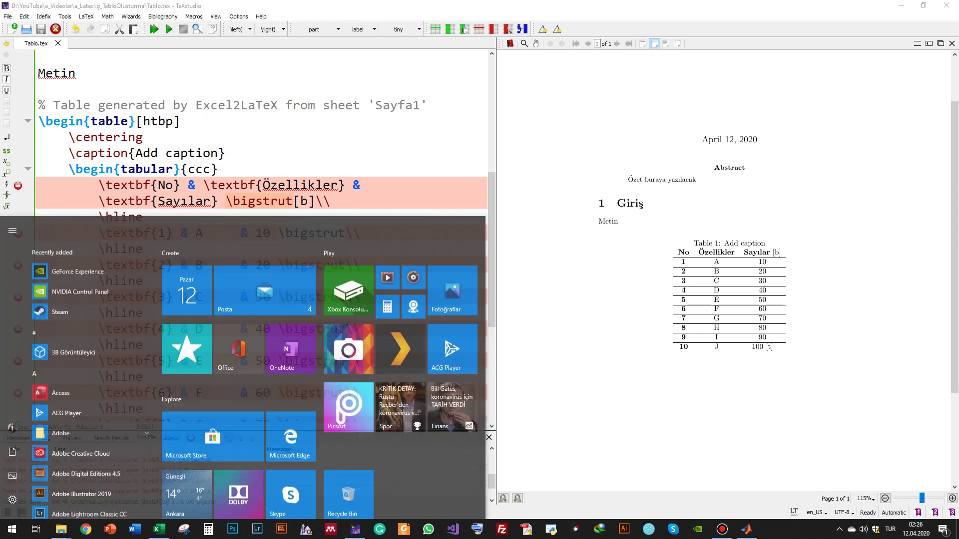
text(notepad)
key(Return)
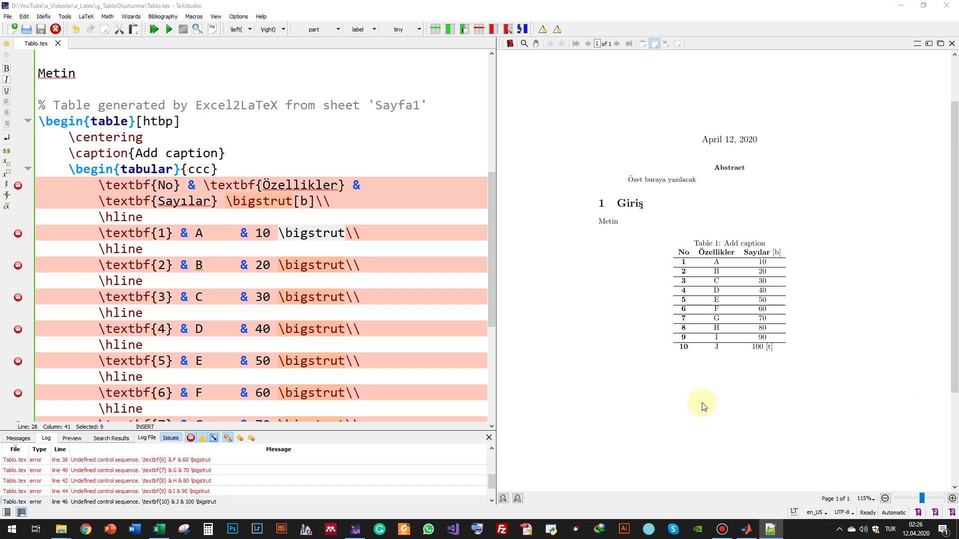
click(278, 411)
click(268, 377)
key(ctrl+Home)
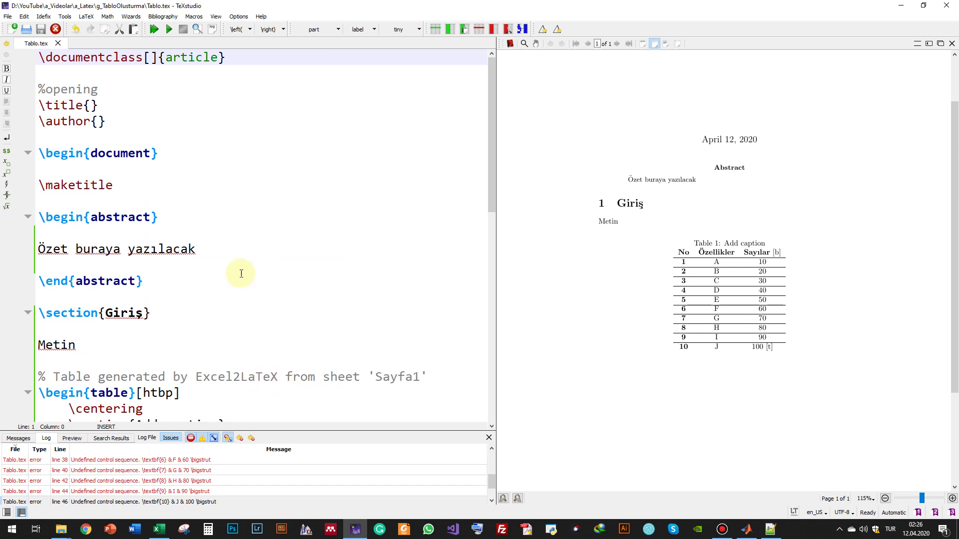
click(96, 75)
text(%)
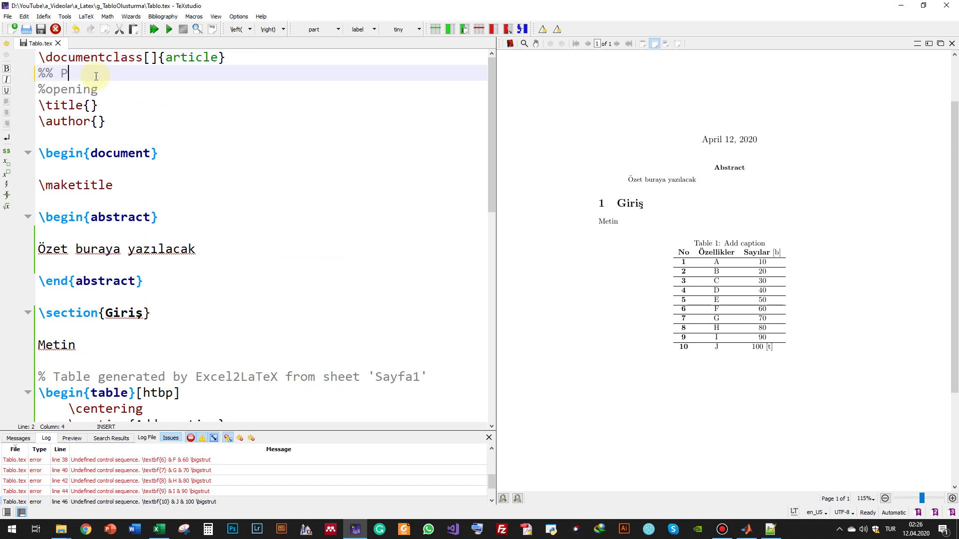
text(t)
key(Return)
key(Return)
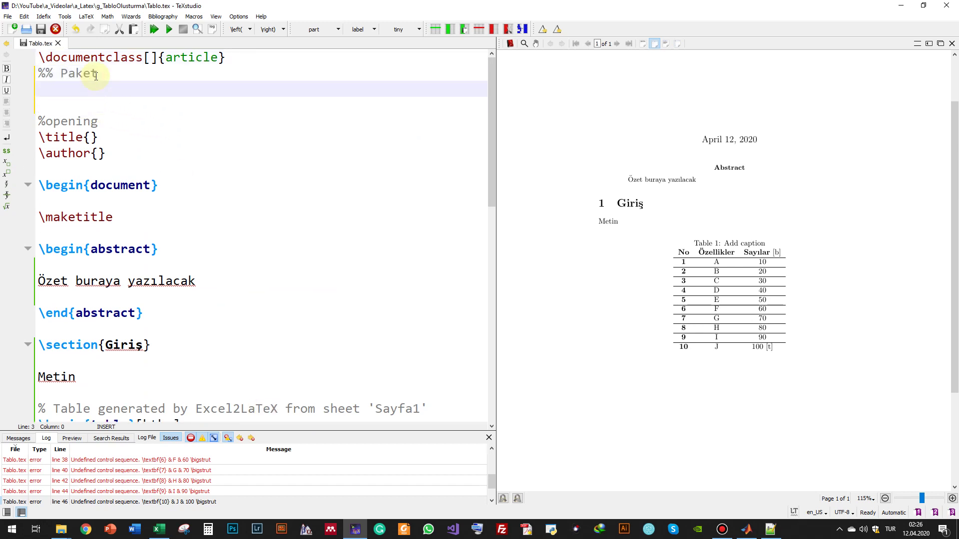
key(Up)
key(ctrl+v)
key(ctrl+s)
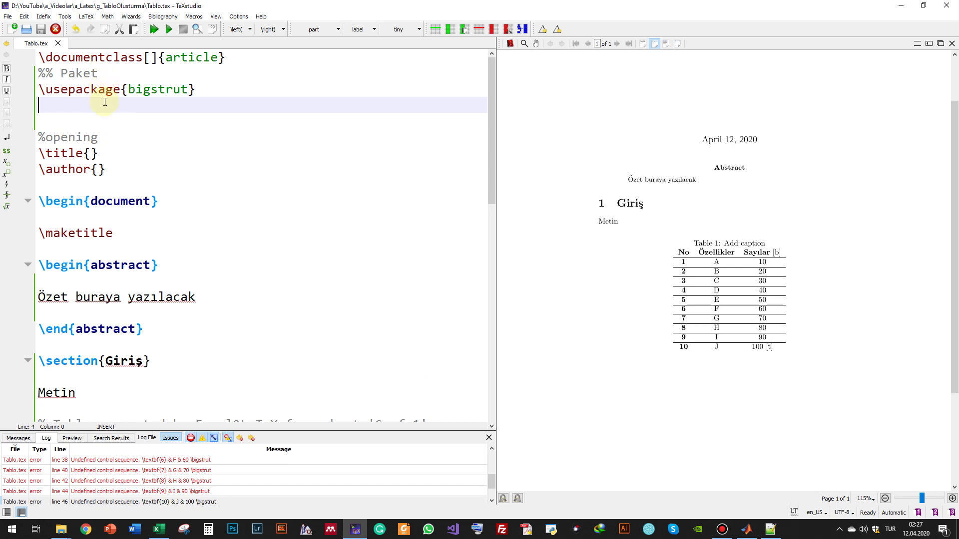
Recompile Tablo.tex so the 10-row Table 1 renders without errors.
key(F5)
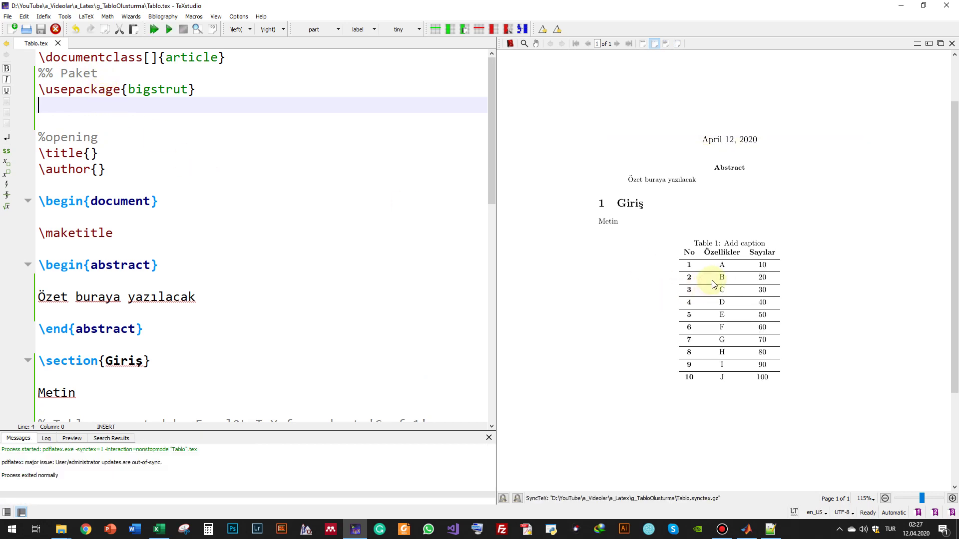
click(331, 218)
scroll(332, 219, down, 8)
scroll(333, 225, down, 3)
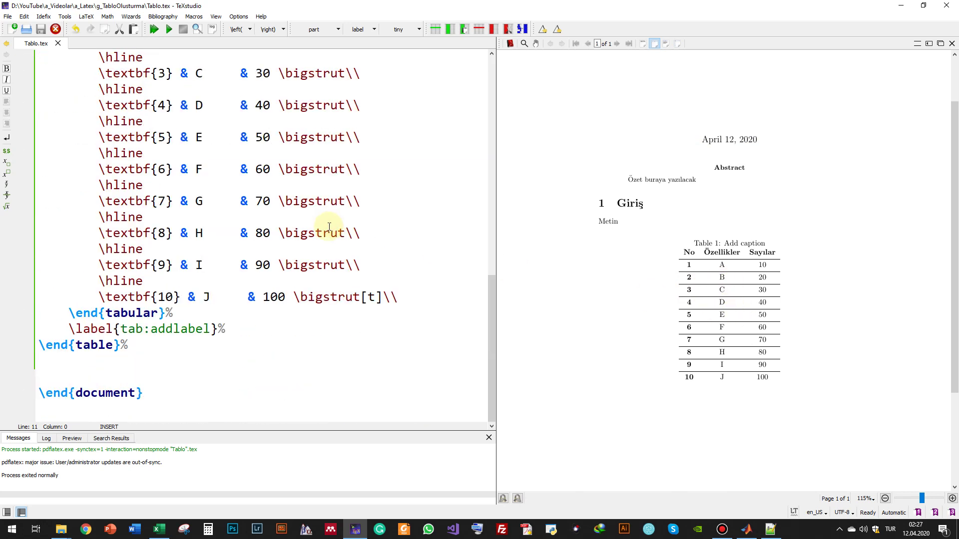
Move the \label line right after \caption, rename it Table1, and recompile.
drag(120, 328, 210, 329)
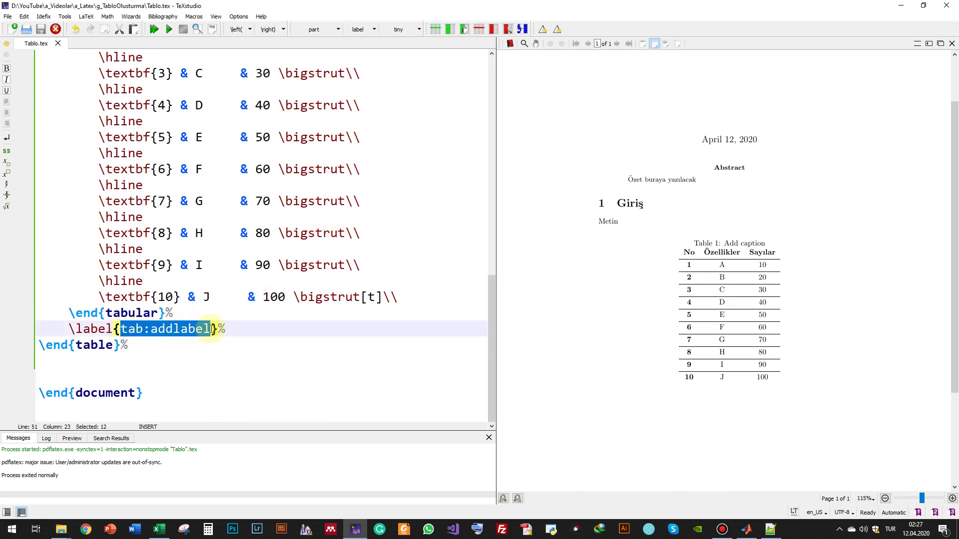
triple_click(136, 328)
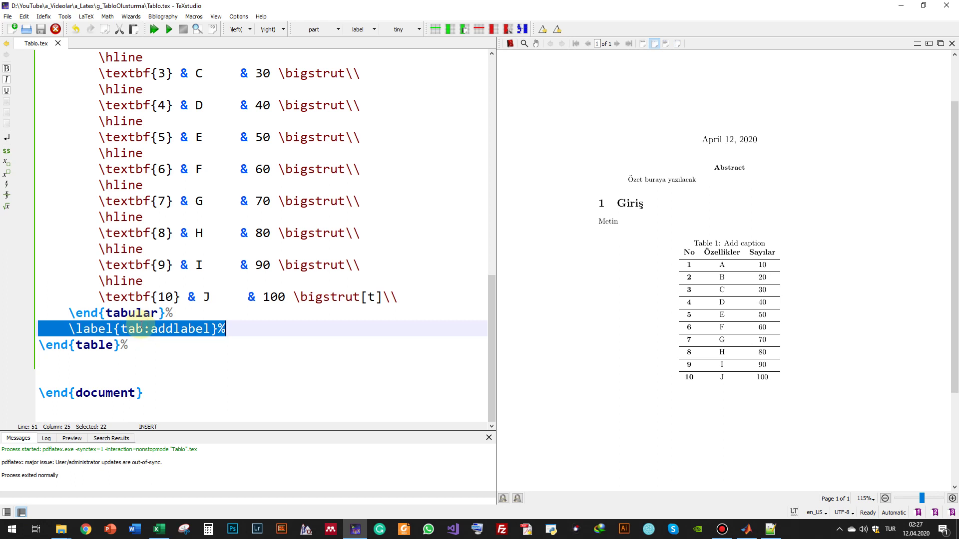
key(Delete)
scroll(145, 310, up, 5)
scroll(158, 248, up, 2)
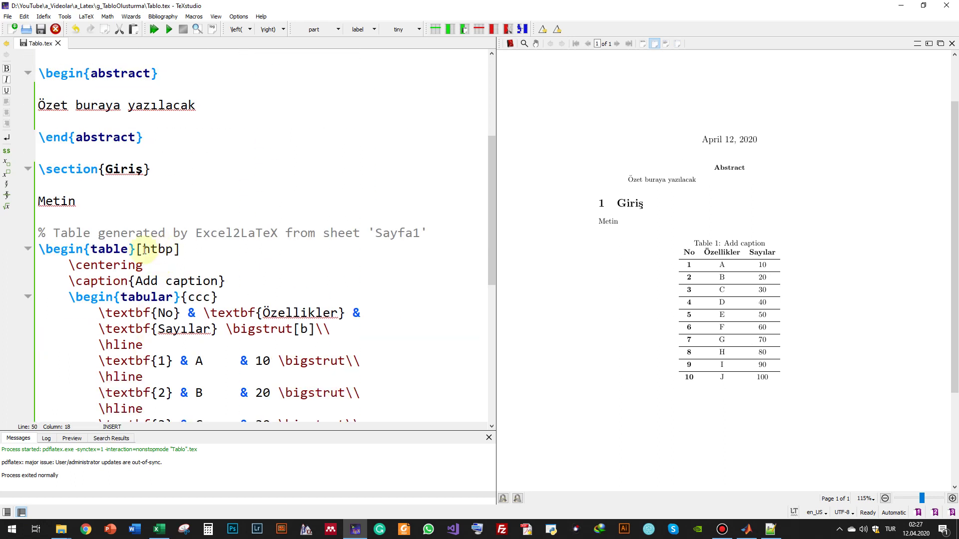
click(160, 264)
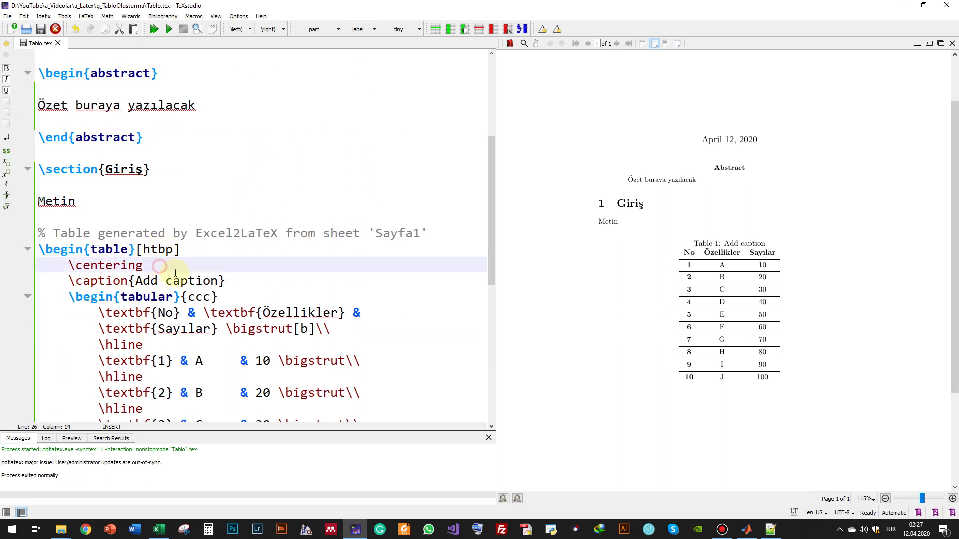
click(239, 280)
key(ctrl+v)
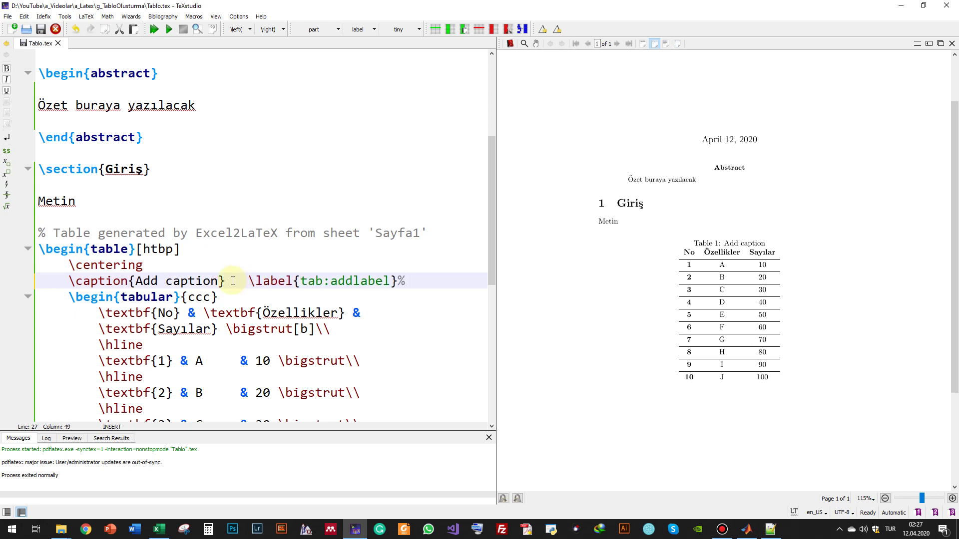
drag(231, 281, 376, 284)
key(Delete)
text(Table)
key(F5)
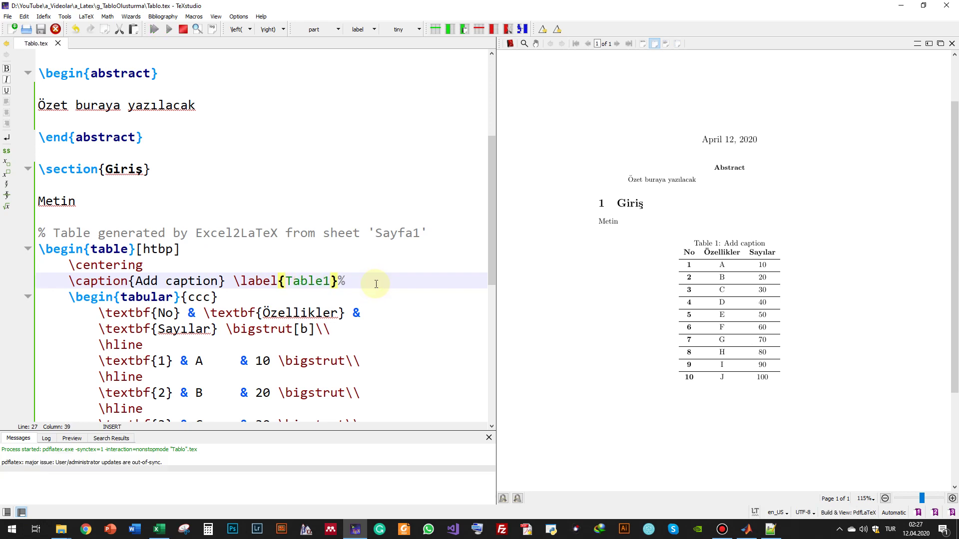
Change the table placement to [!htbp] and the caption to Tablo, recompiling after each.
click(142, 249)
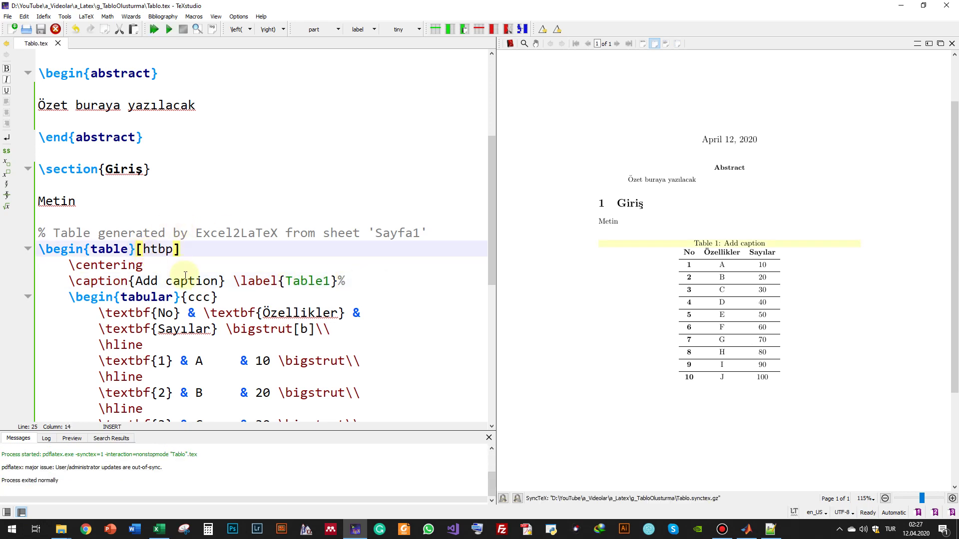
text(!)
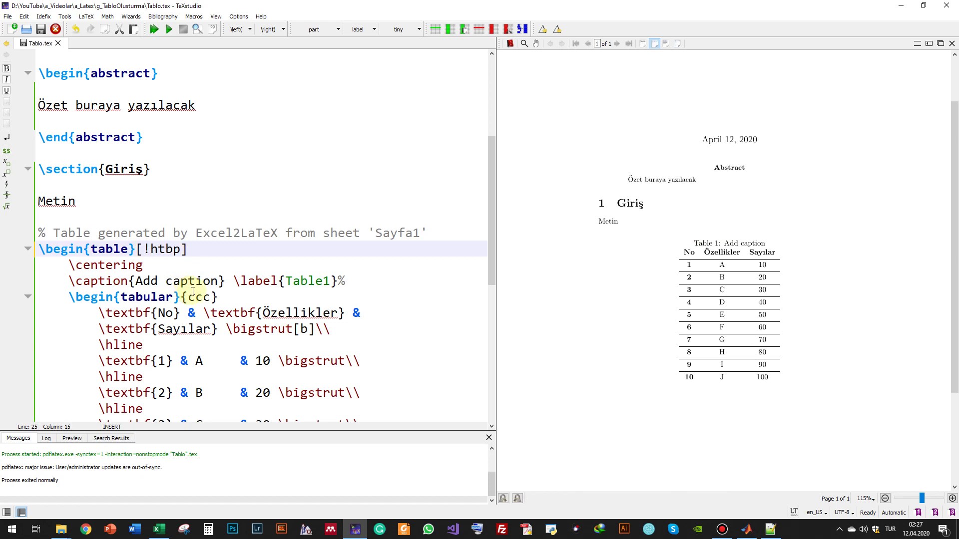
key(F5)
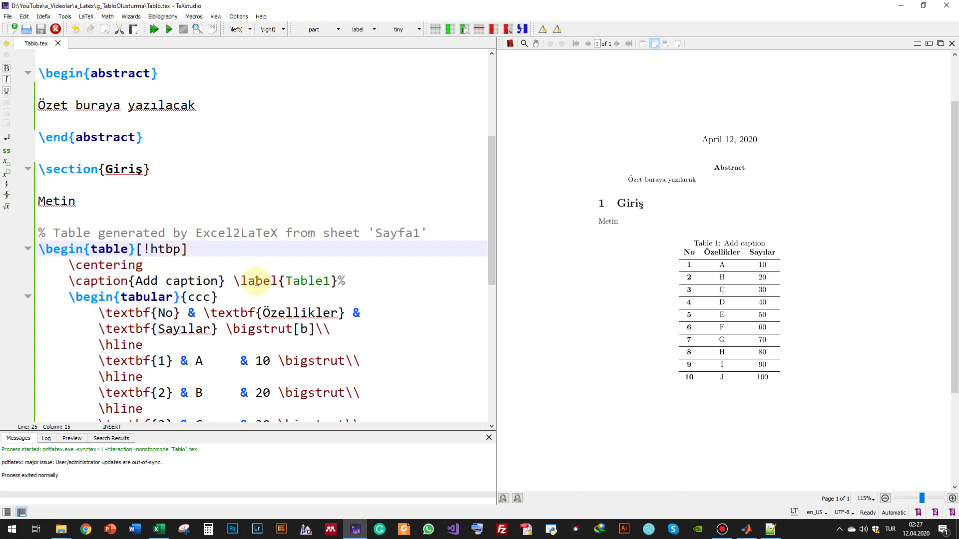
click(140, 282)
drag(145, 282, 220, 284)
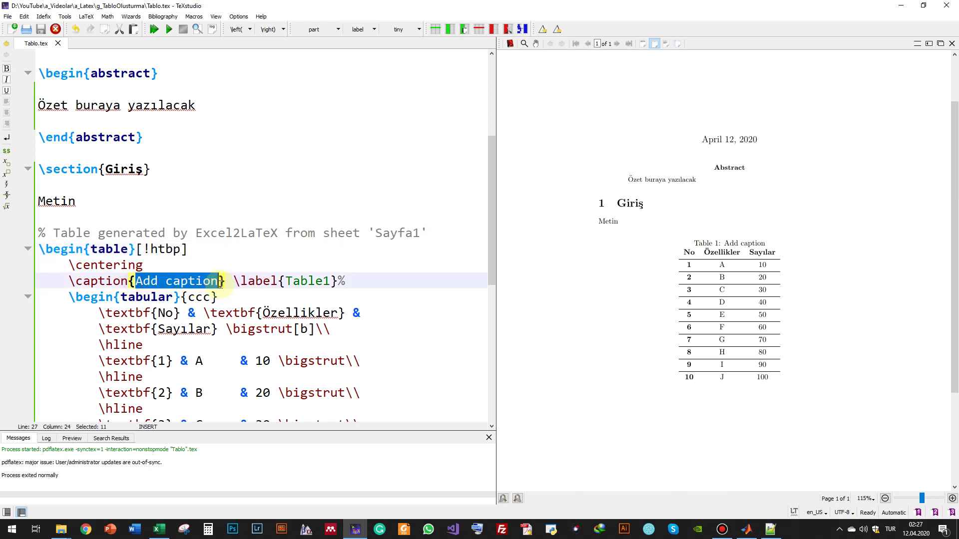
text(Tablo)
key(F5)
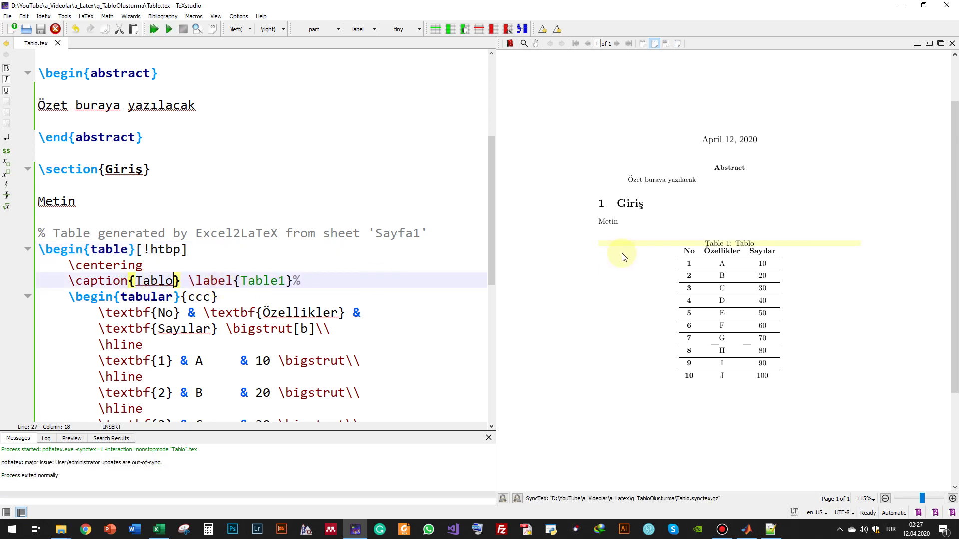
scroll(147, 253, down, 1)
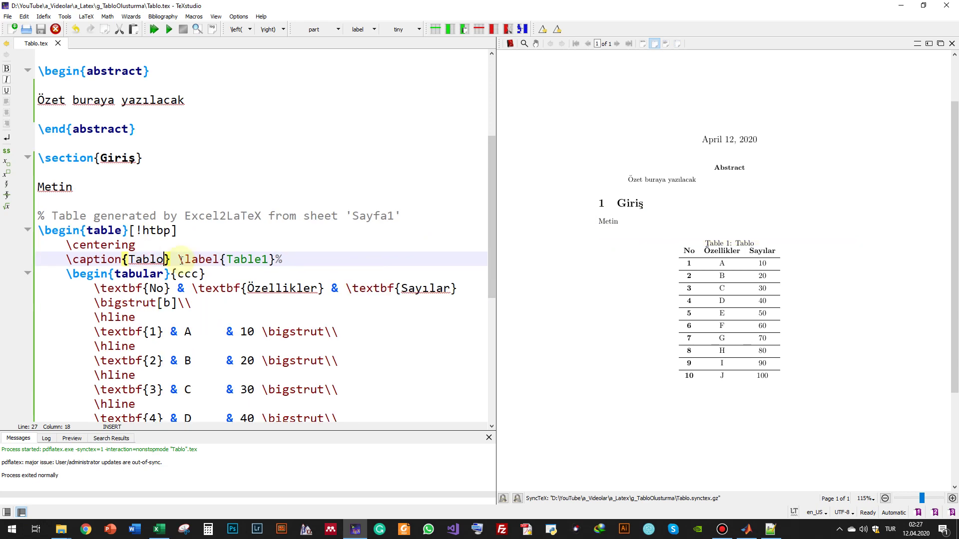
scroll(170, 264, down, 2)
scroll(185, 273, down, 1)
click(161, 529)
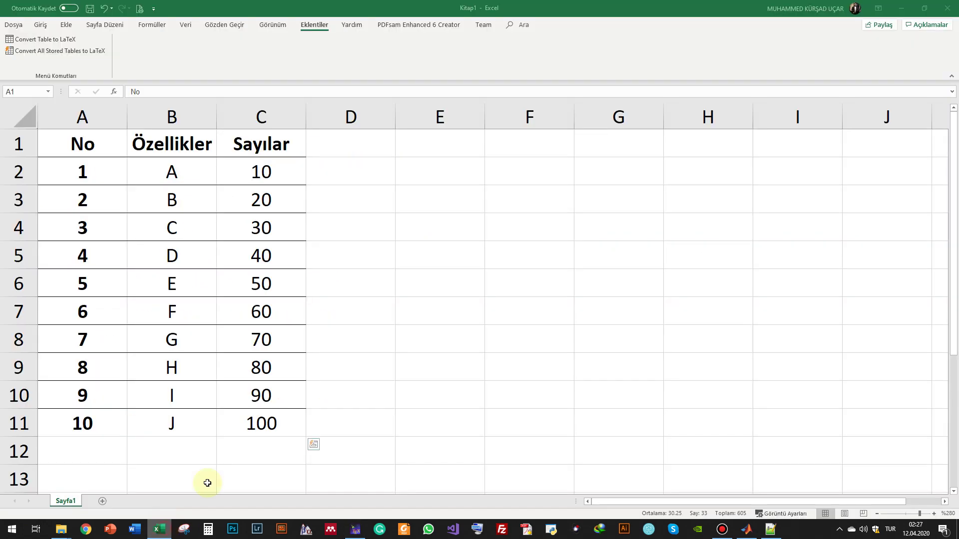
Reconvert A1:C11 to LaTeX, inspect the htbp option, and uncheck Convert $ ^ _ \.
key(ctrl+a)
click(57, 48)
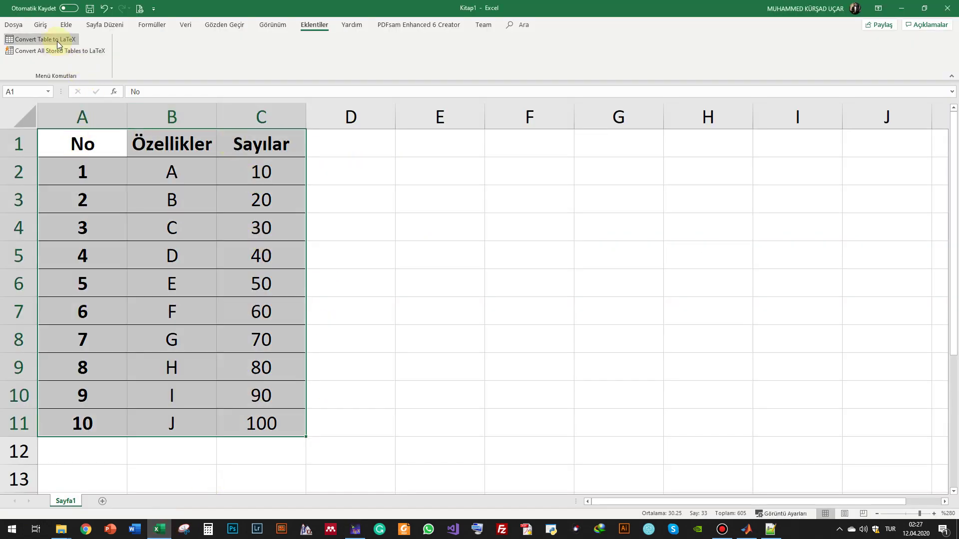
click(57, 41)
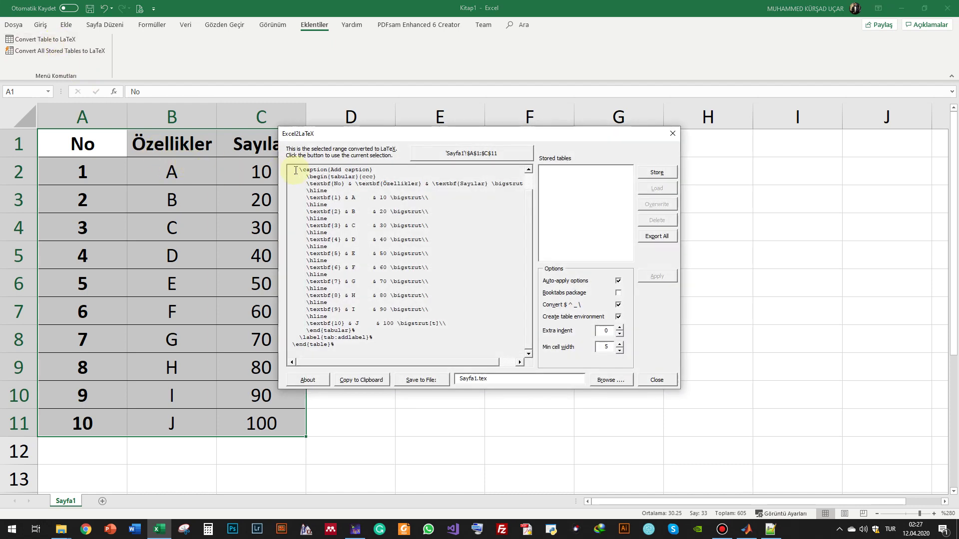
drag(307, 177, 384, 328)
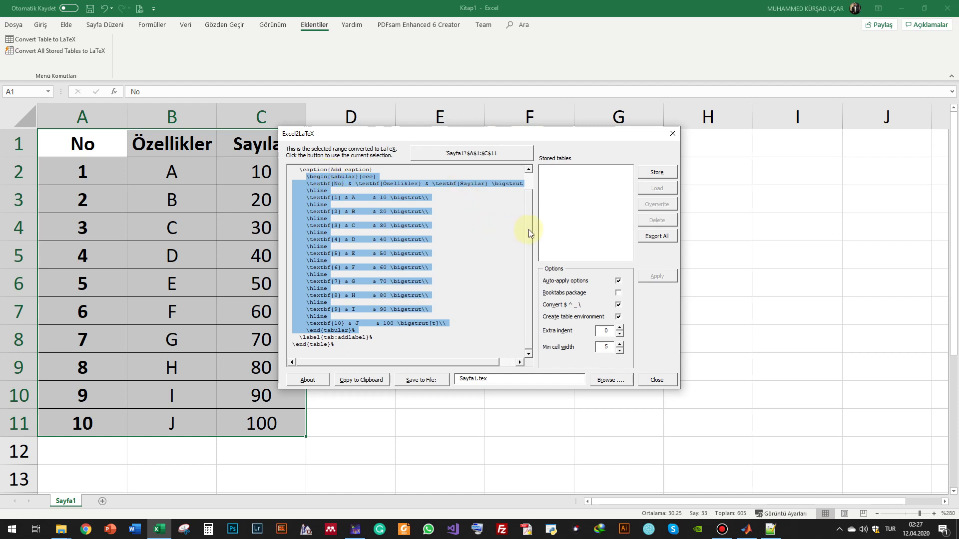
scroll(519, 239, up, 1)
click(340, 176)
drag(340, 176, 353, 177)
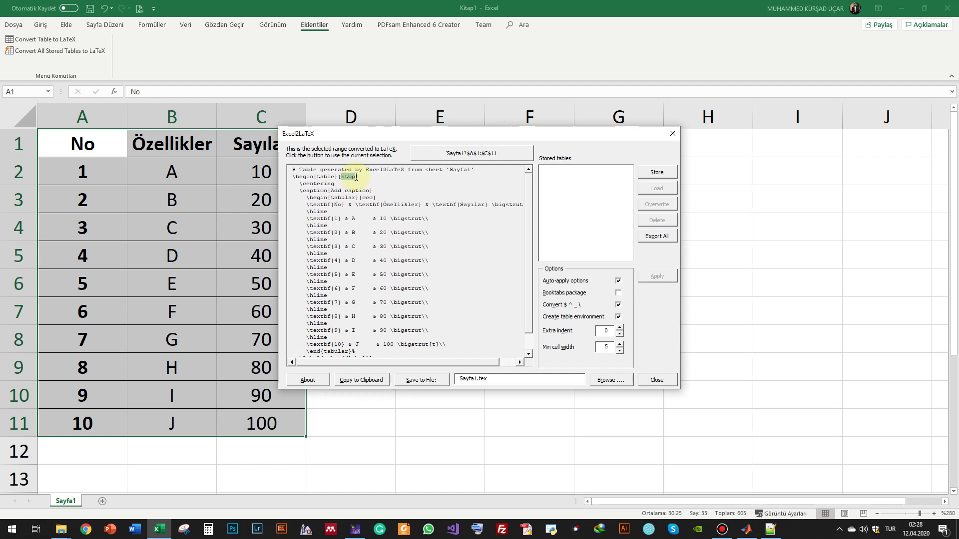
click(618, 306)
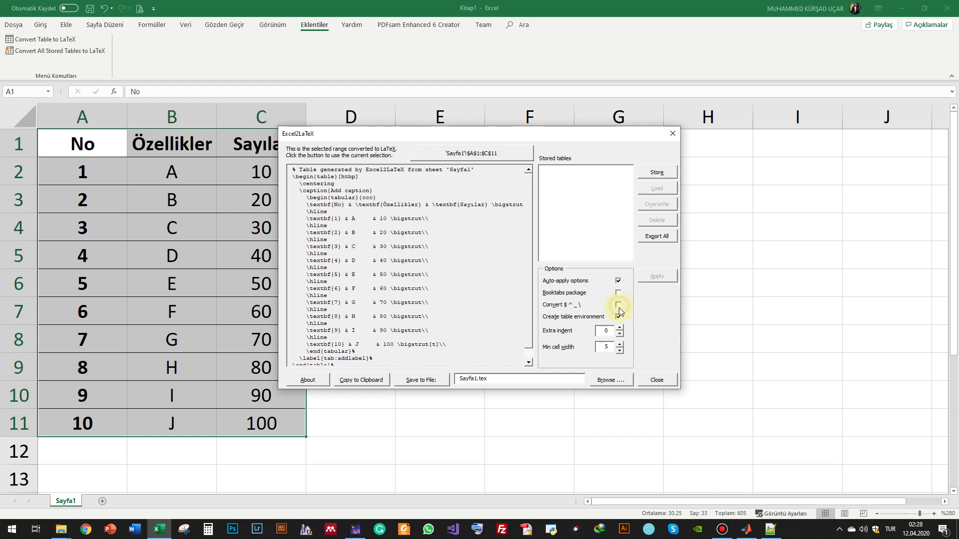
Compare output with and without booktabs rules, ending with hline borders and Convert $ ^ _ \ on.
click(618, 293)
click(618, 305)
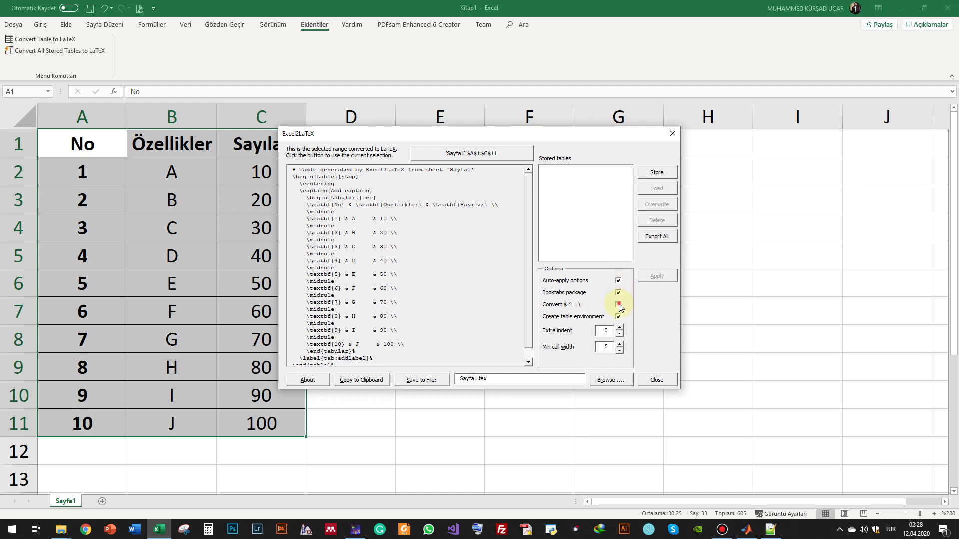
click(618, 293)
click(618, 293)
scroll(315, 267, down, 1)
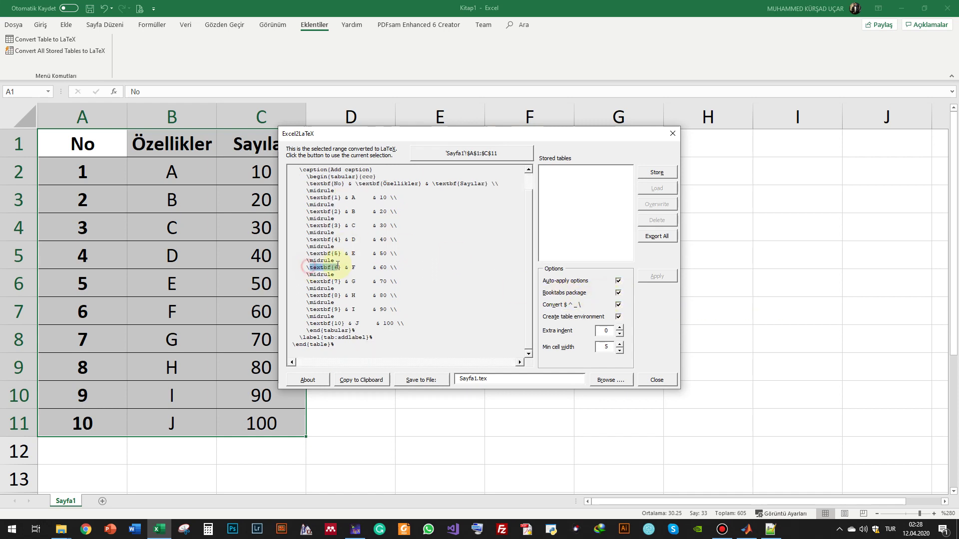
click(618, 293)
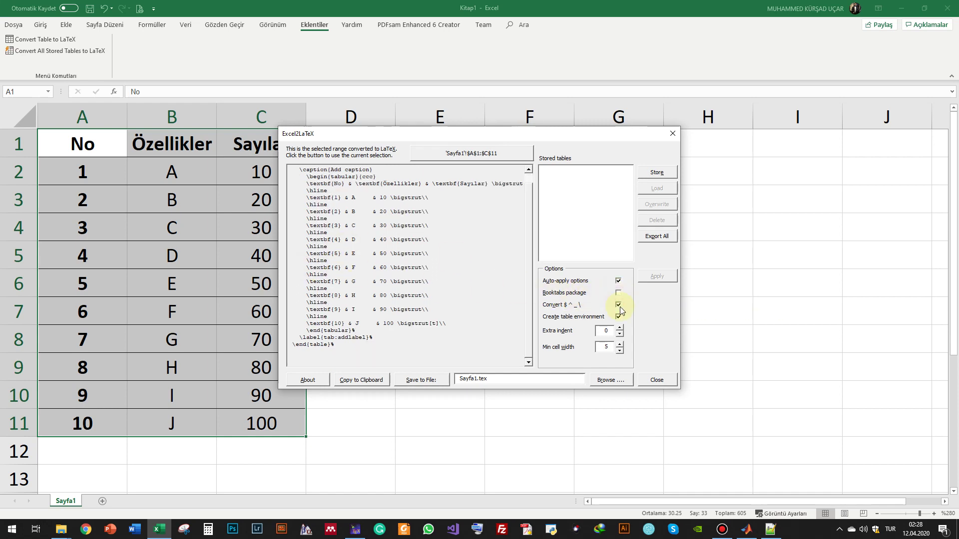
click(617, 305)
Review a data row and its rule line in the generated code, then close the converter.
drag(344, 344, 293, 168)
click(355, 219)
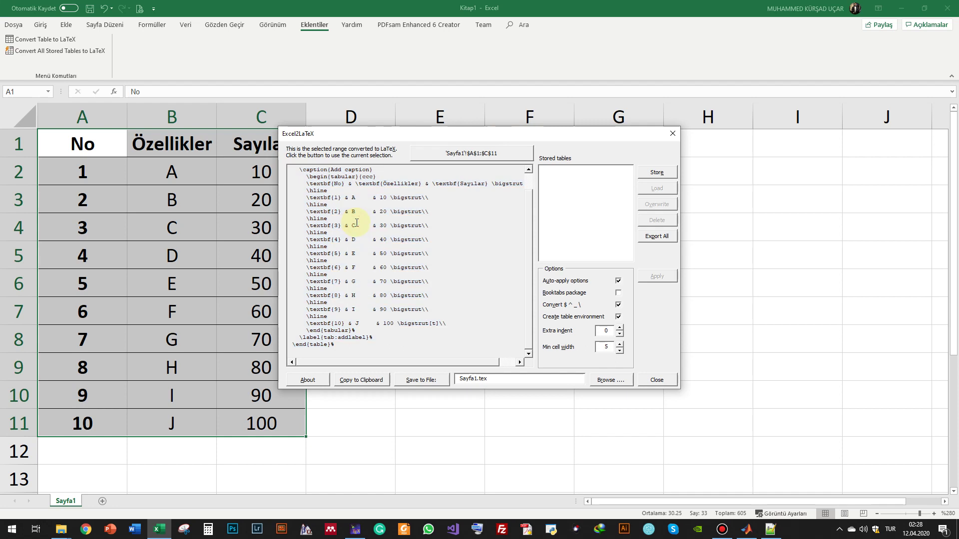
drag(527, 209, 528, 186)
click(356, 247)
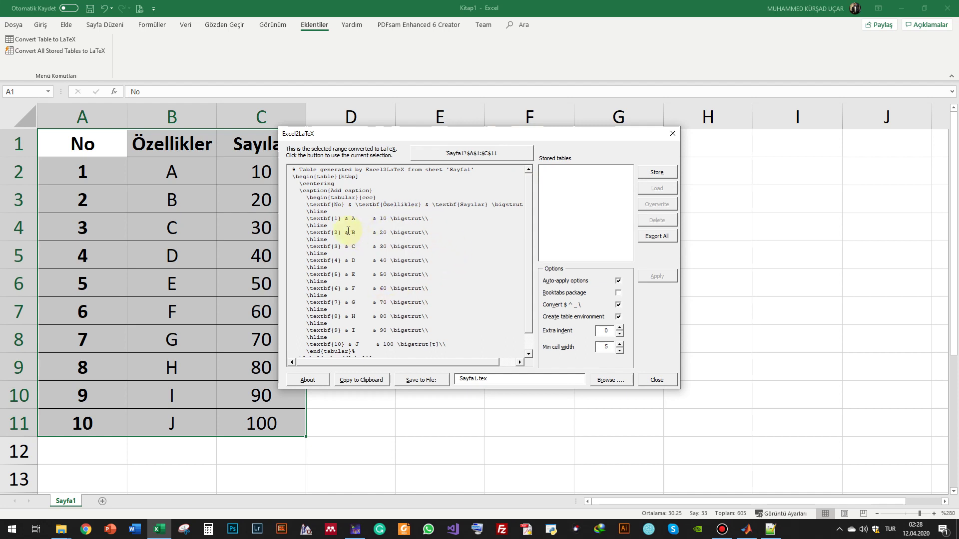
click(372, 253)
click(657, 379)
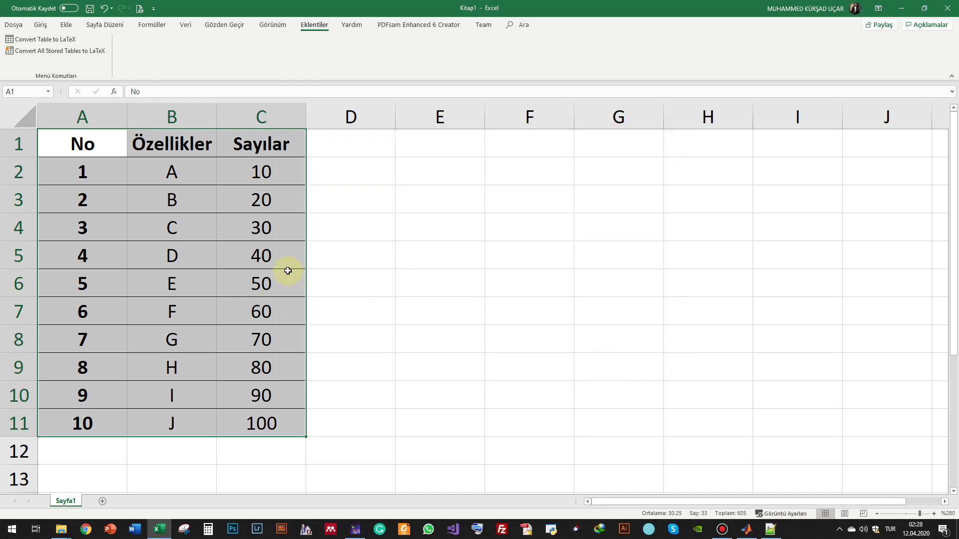
Back in Tablo.tex, review the pasted tabular code and select the label name Table1.
click(355, 529)
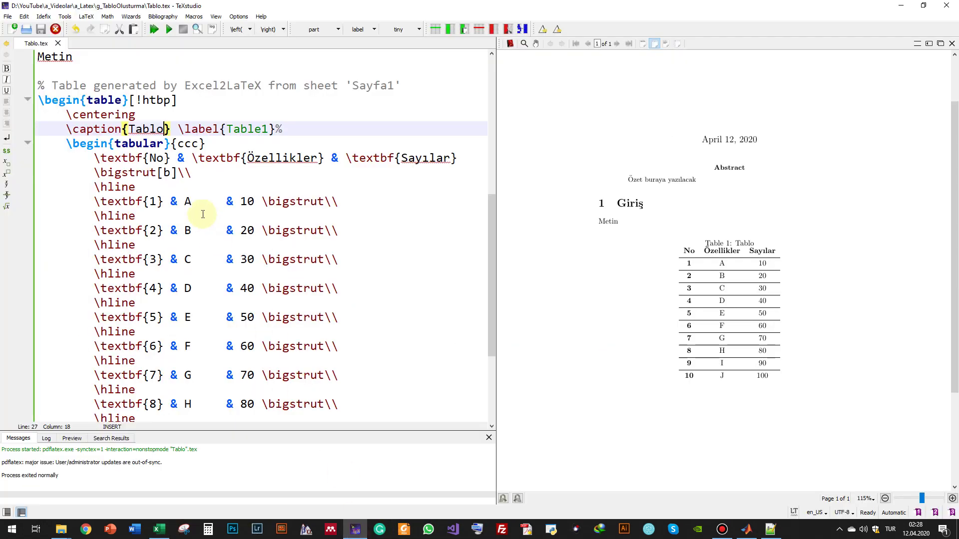
mouse_move(60, 145)
mouse_down()
mouse_move(203, 420)
mouse_move(211, 333)
mouse_up()
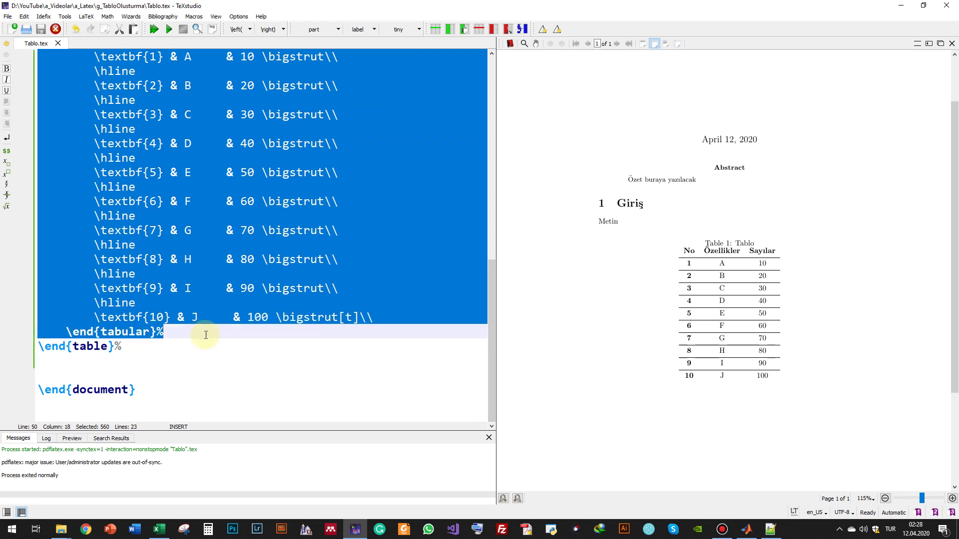
click(211, 335)
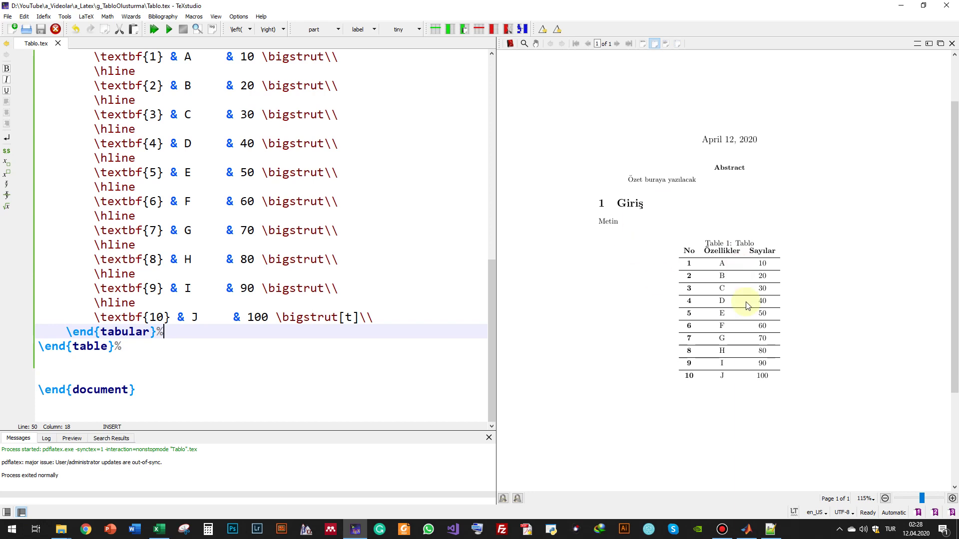
scroll(724, 297, up, 2)
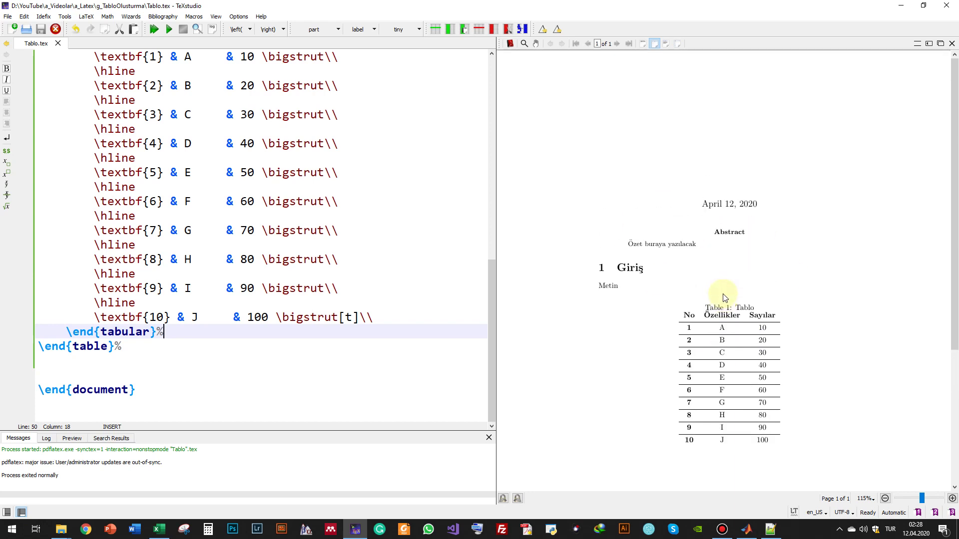
scroll(299, 252, up, 7)
scroll(437, 275, up, 1)
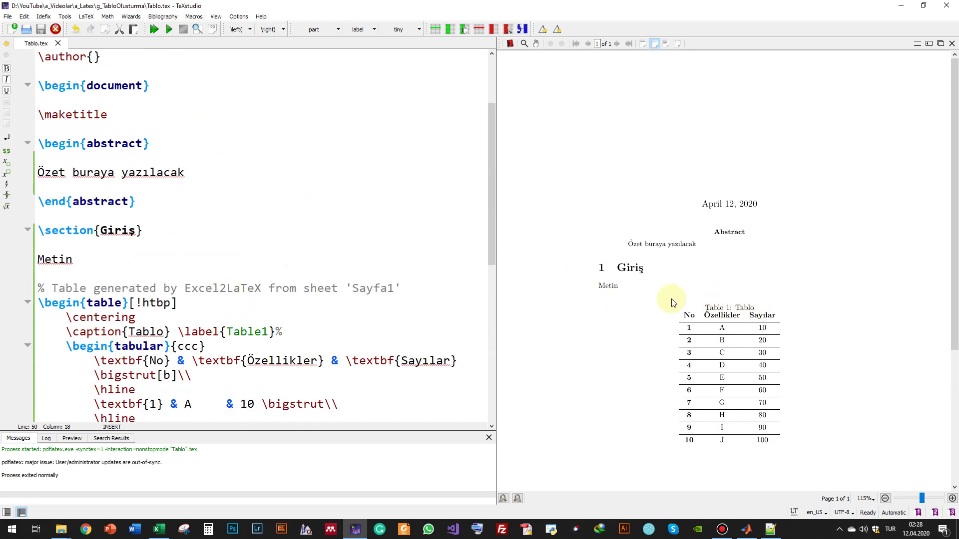
scroll(205, 242, down, 5)
double_click(237, 117)
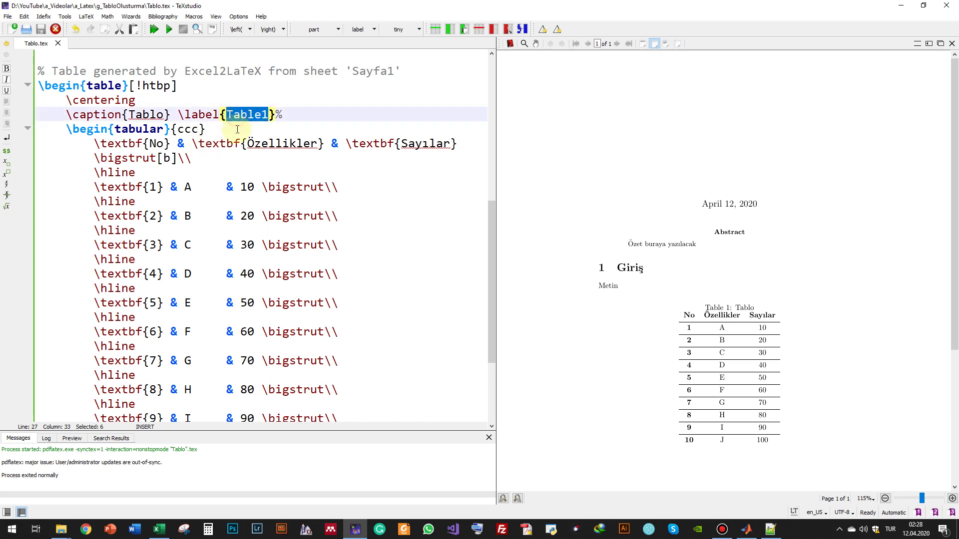
Replace Metin with "Örnek Tablo \ref{Table1}'de gösterilmiştir." using \ref autocomplete.
scroll(232, 144, up, 3)
click(109, 173)
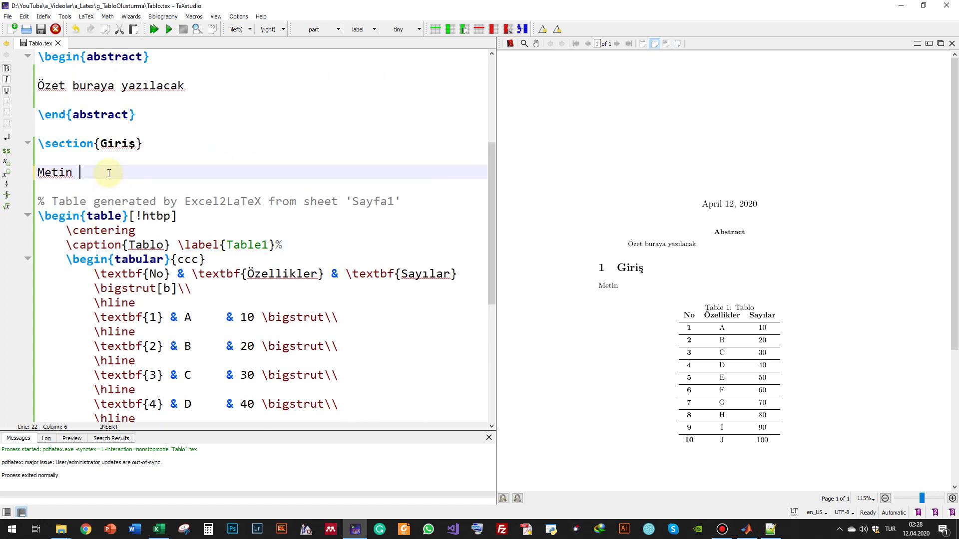
text(de Tablo )
text(ref)
key(Down)
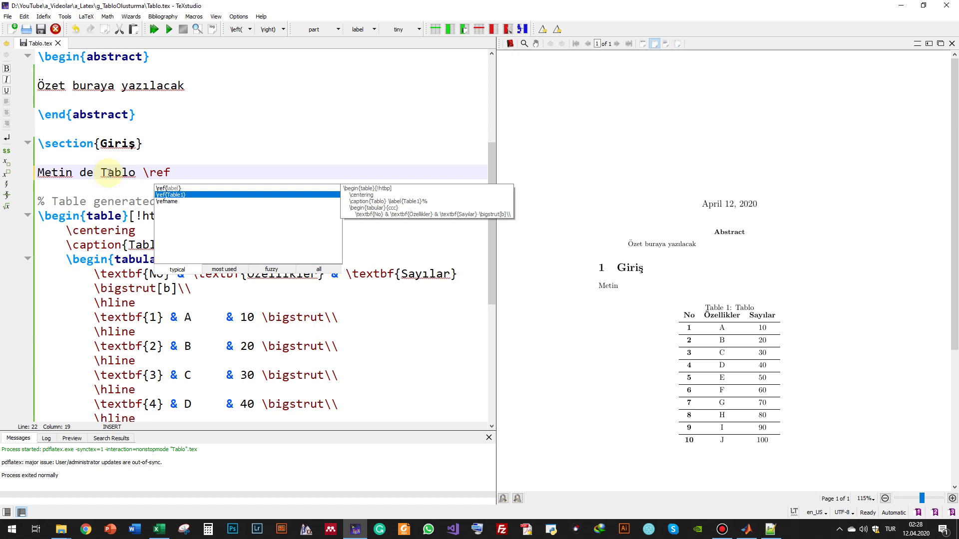
key(Return)
text('de)
drag(93, 172, 3, 172)
text(Örnek)
click(245, 173)
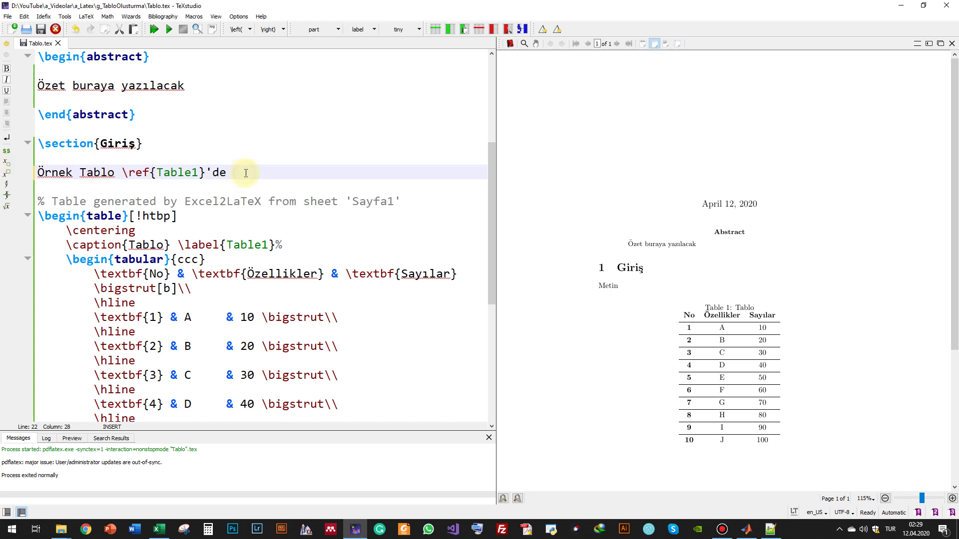
text(gösterilmiştir.)
Recompile and zoom in on the table number 1 in the PDF sentence.
key(F5)
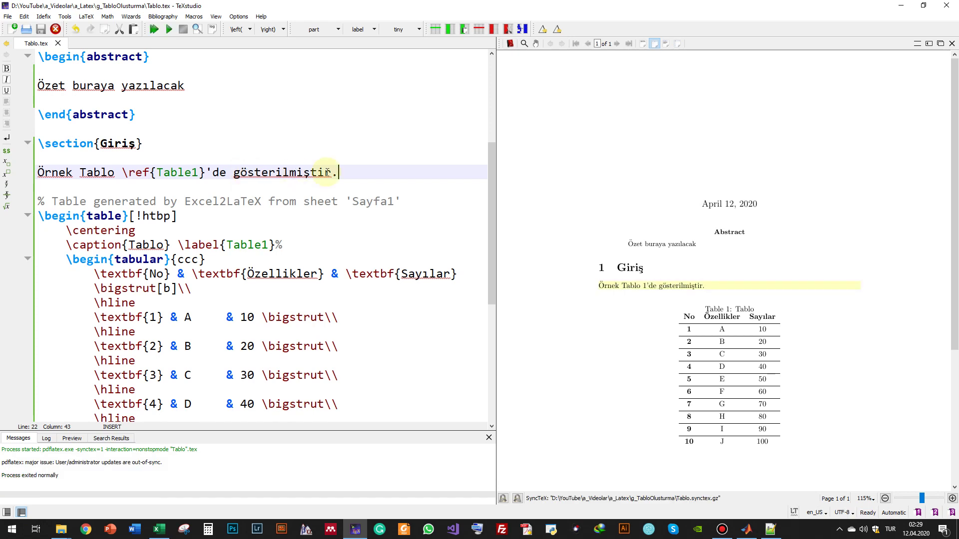
click(651, 285)
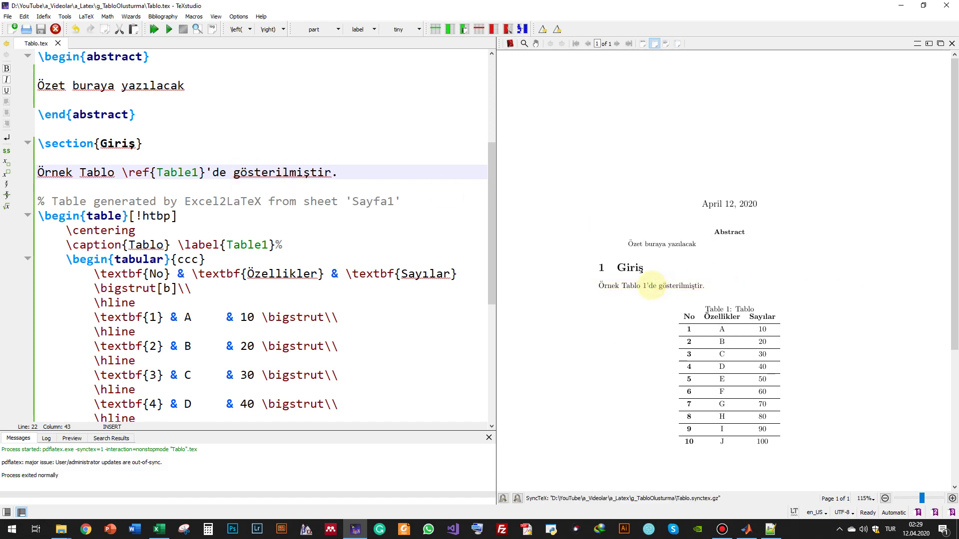
click(650, 286)
right_click(650, 290)
click(645, 271)
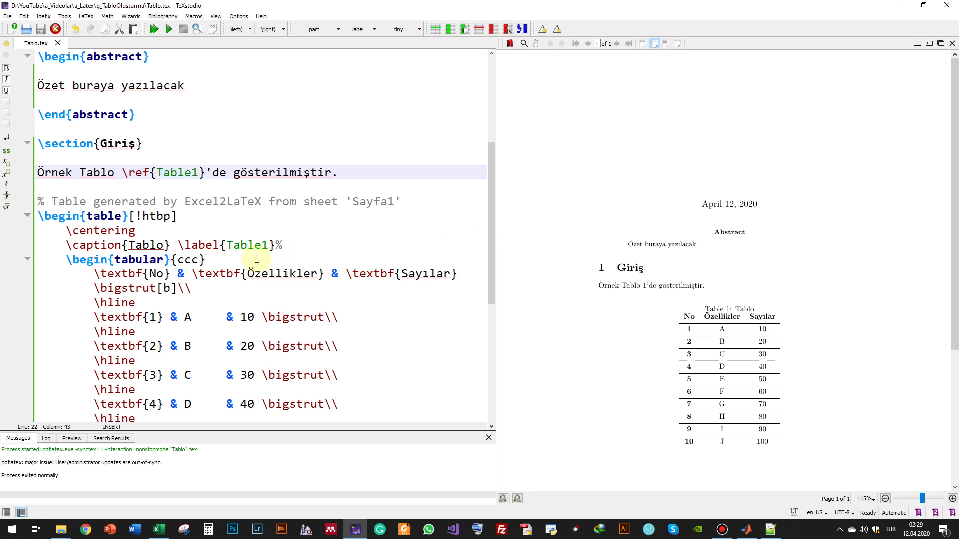
scroll(234, 249, down, 3)
scroll(235, 249, down, 2)
scroll(236, 246, up, 1)
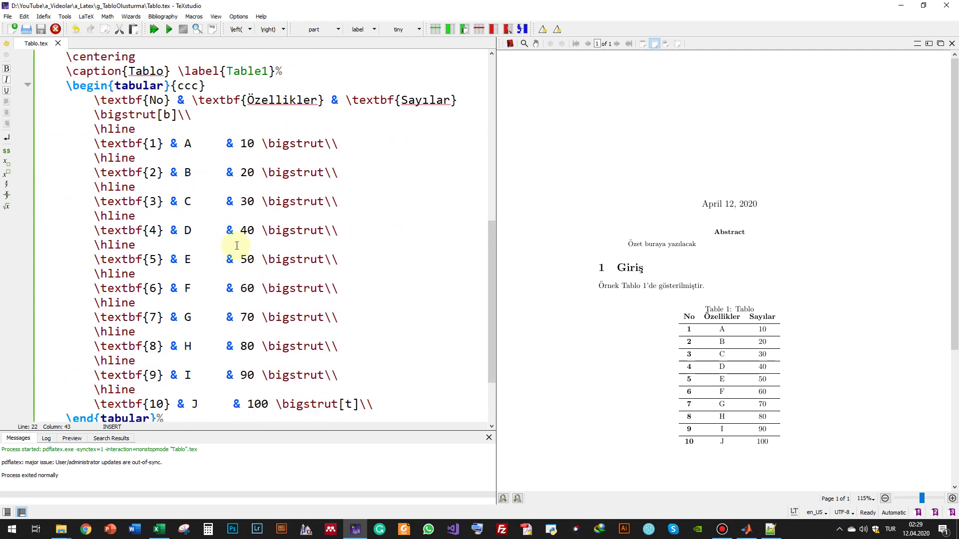
ctrl+scroll(253, 223, down, 1)
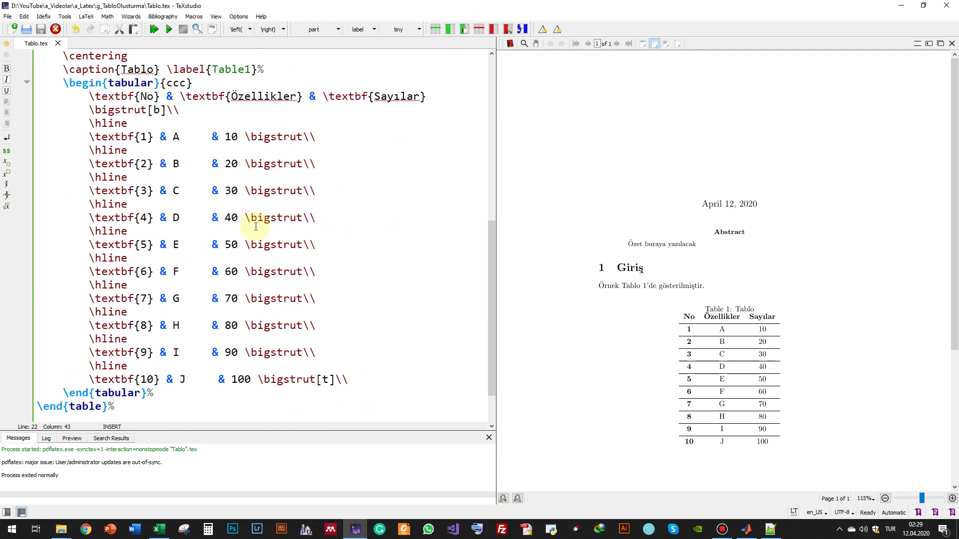
ctrl+scroll(255, 225, down, 1)
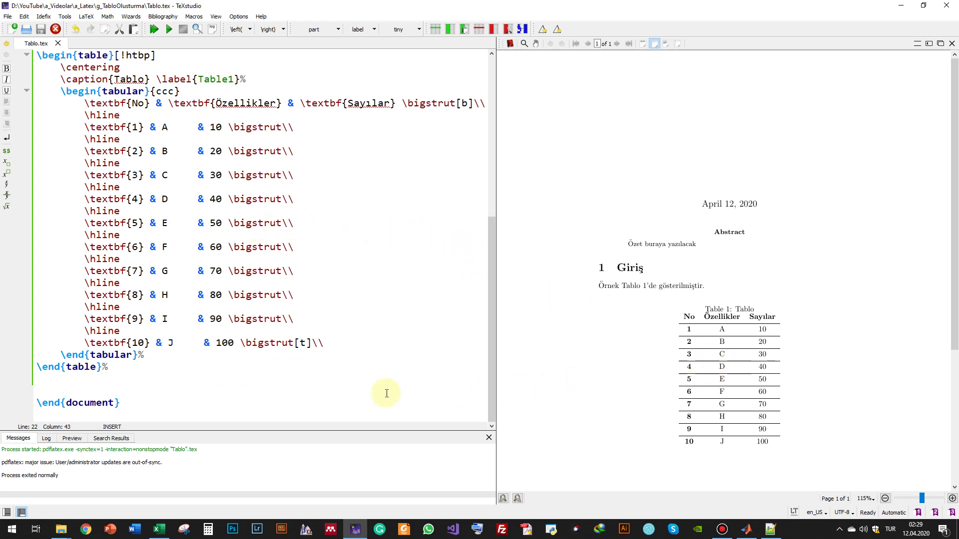
click(258, 78)
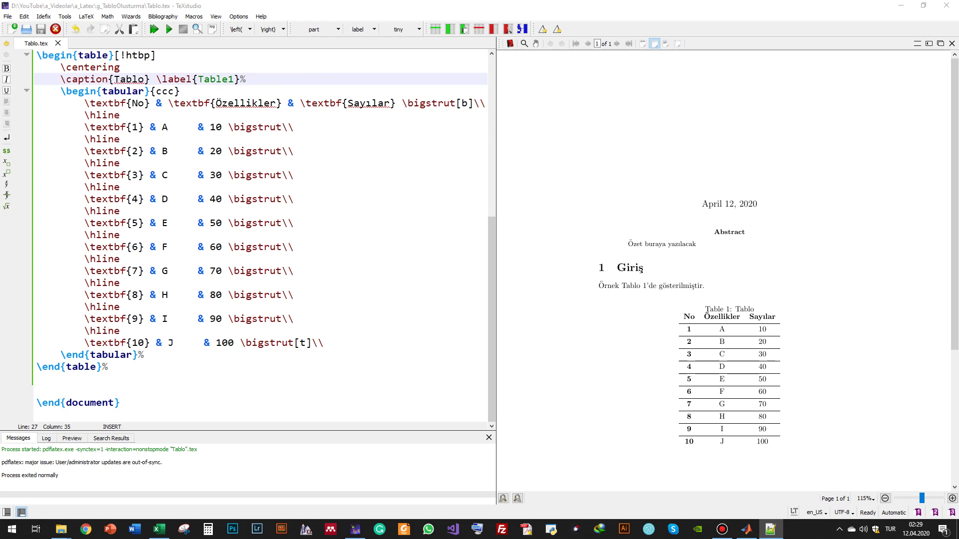
scroll(752, 249, down, 1)
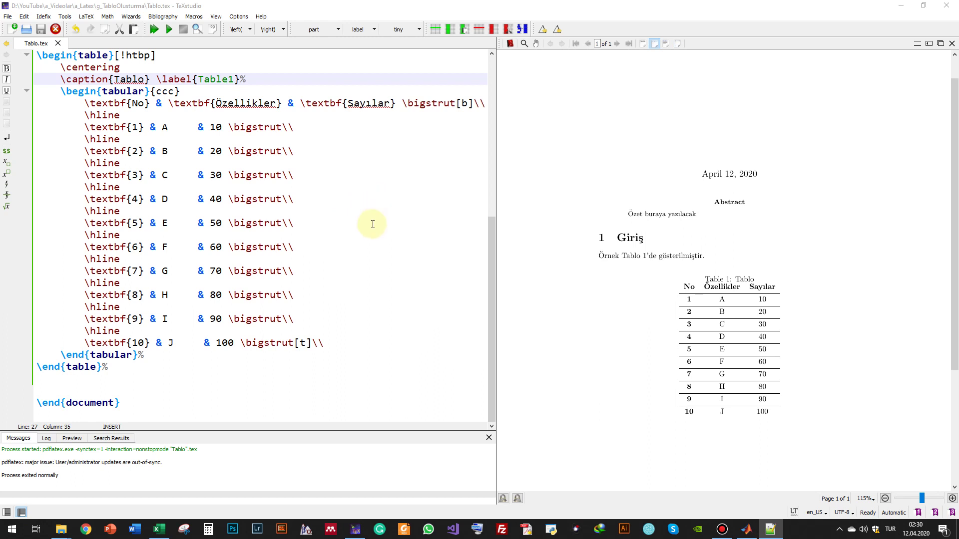
drag(108, 368, 44, 57)
click(107, 165)
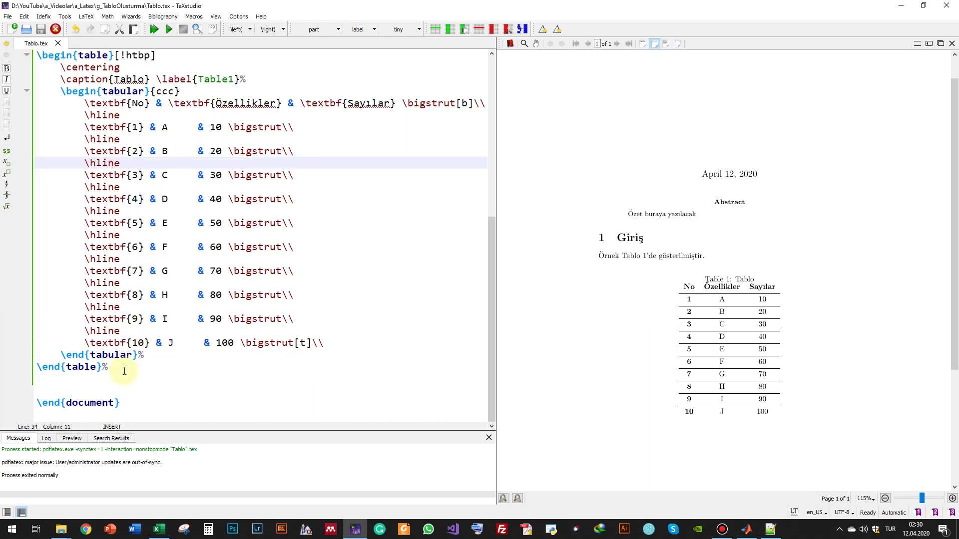
drag(125, 373, 128, 353)
click(124, 367)
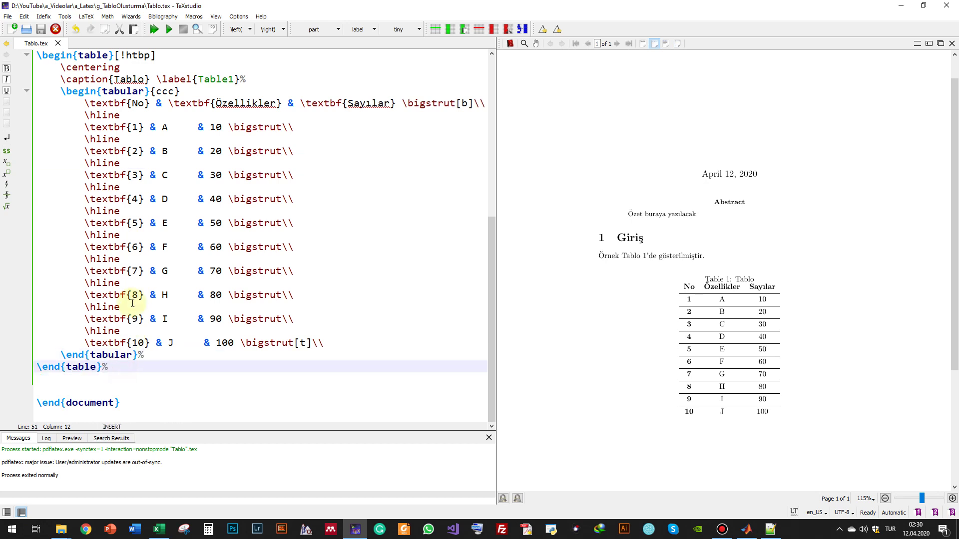
scroll(133, 303, up, 1)
scroll(132, 303, up, 1)
scroll(133, 303, down, 1)
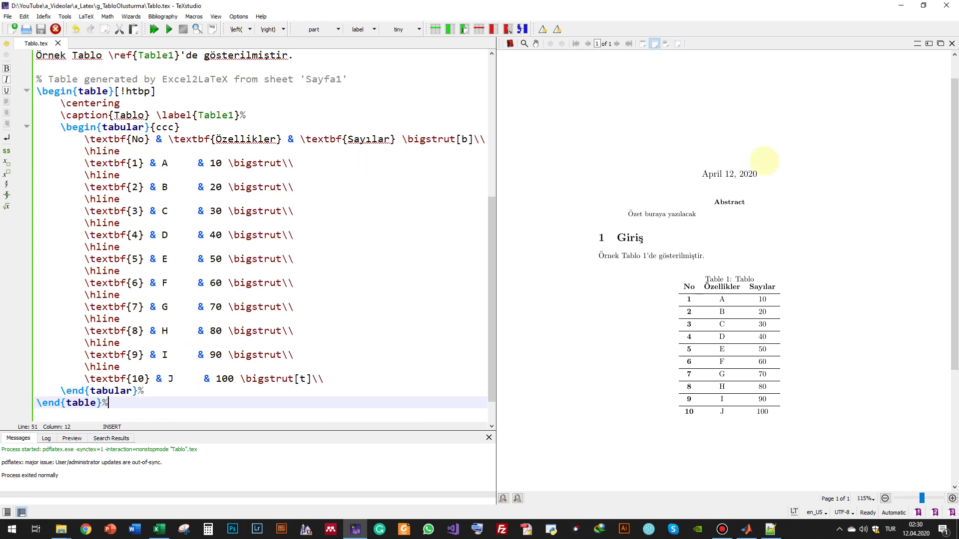